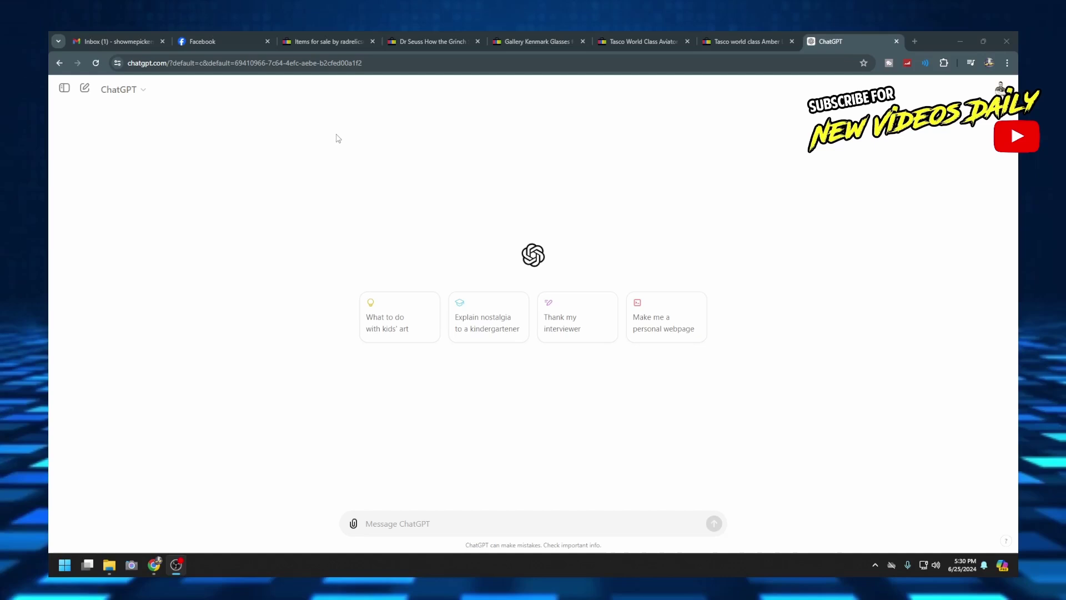
Step: Greet ChatGPT with 'Hello', then reply 'Great! Thanks for asking!'
drag(128, 65, 193, 66)
click(305, 119)
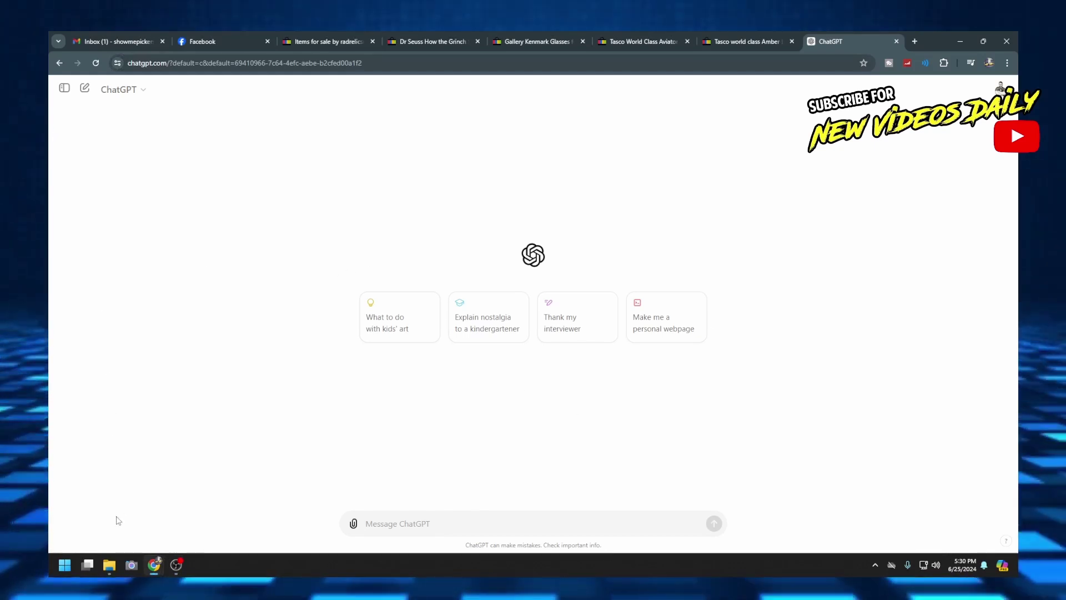
click(430, 524)
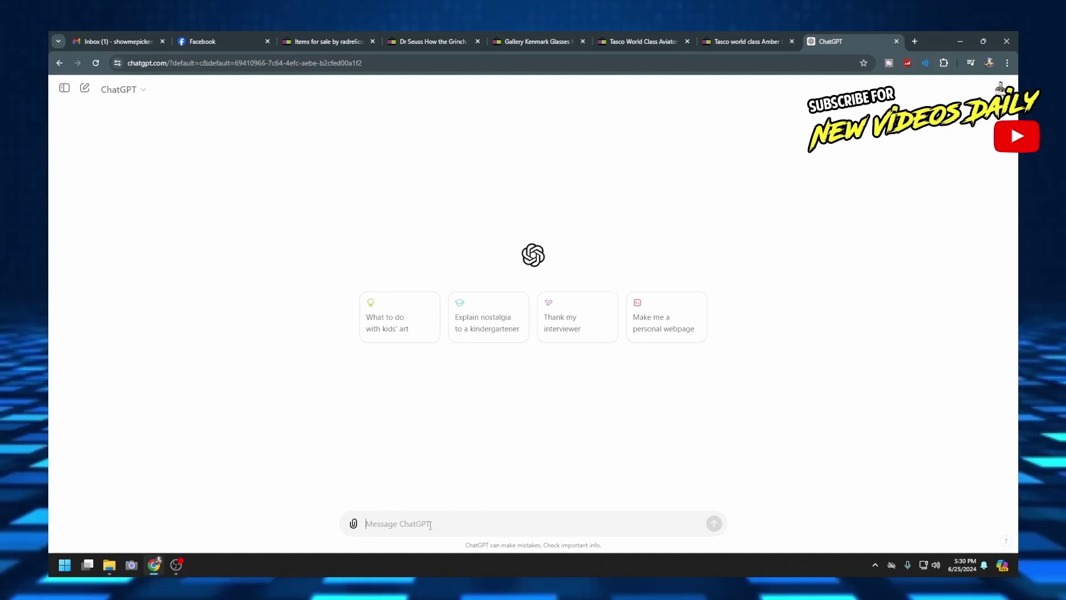
text(Hello)
key(Return)
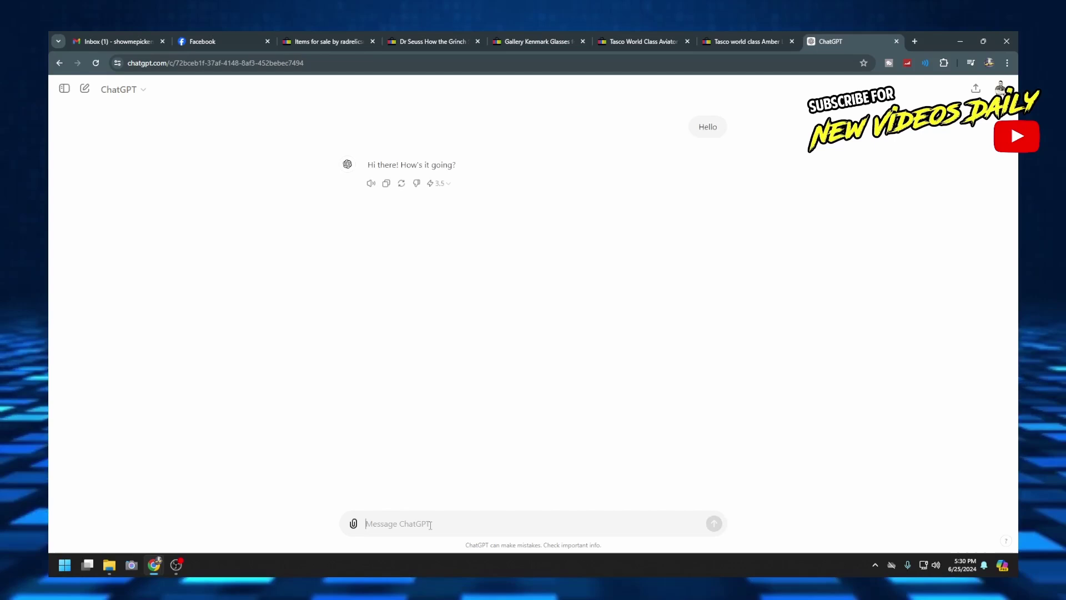
text(G)
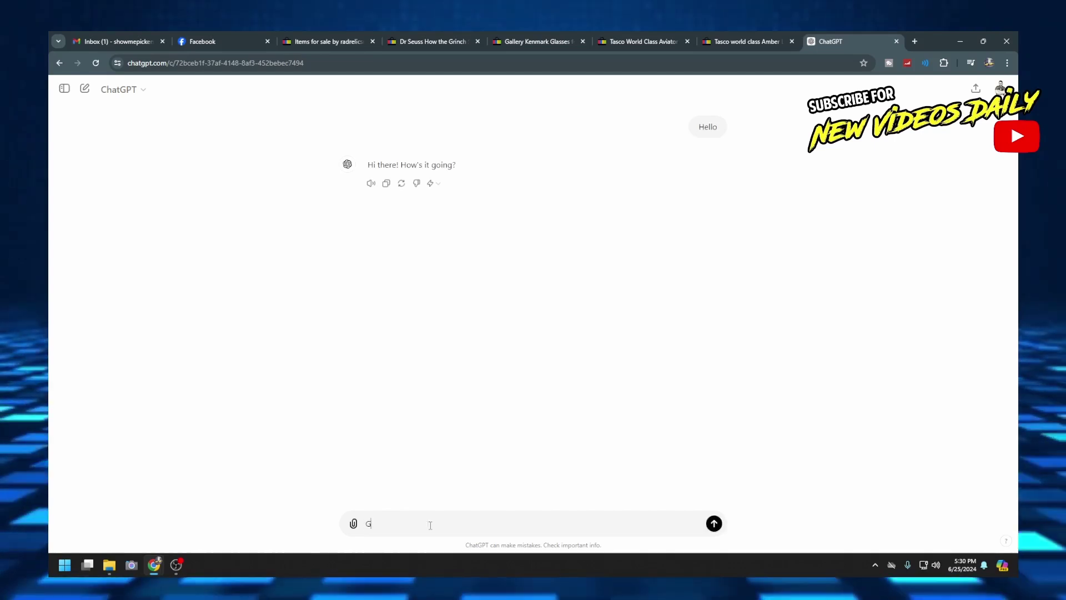
text(reat!  Than)
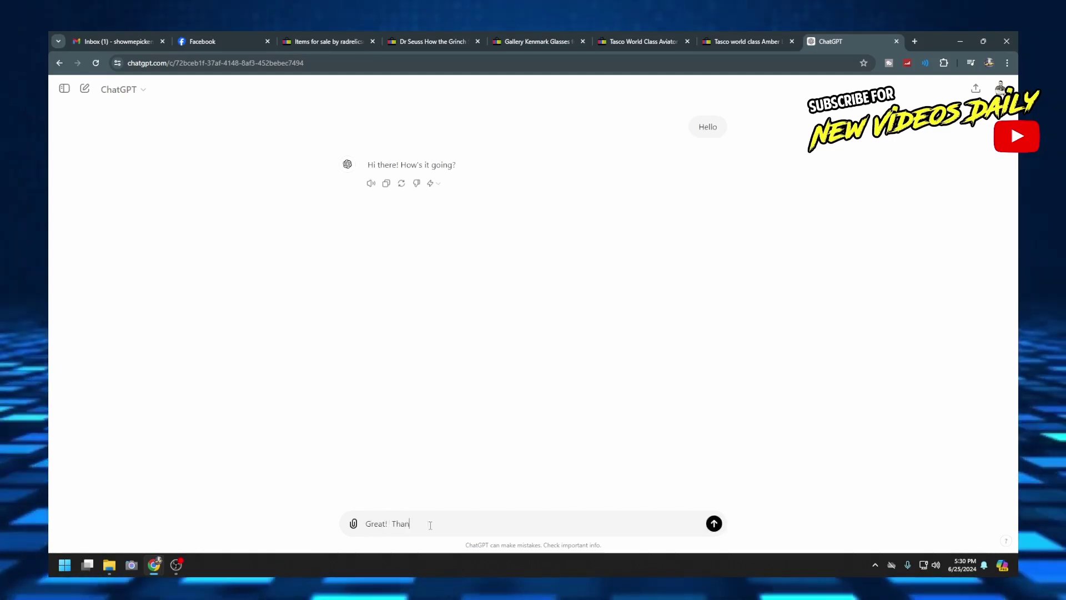
text(ks for asking!)
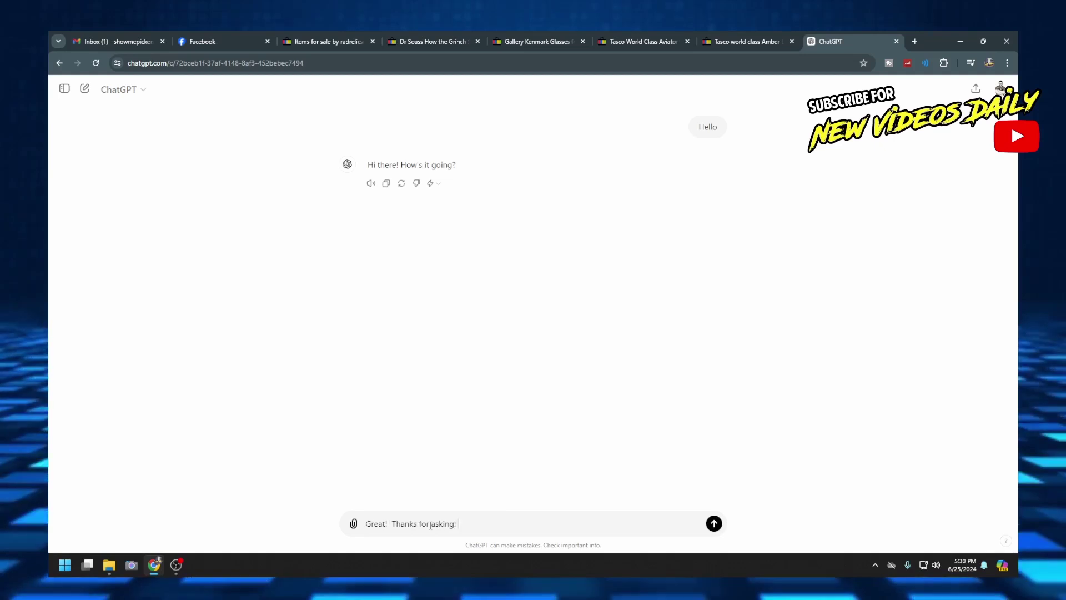
key(Return)
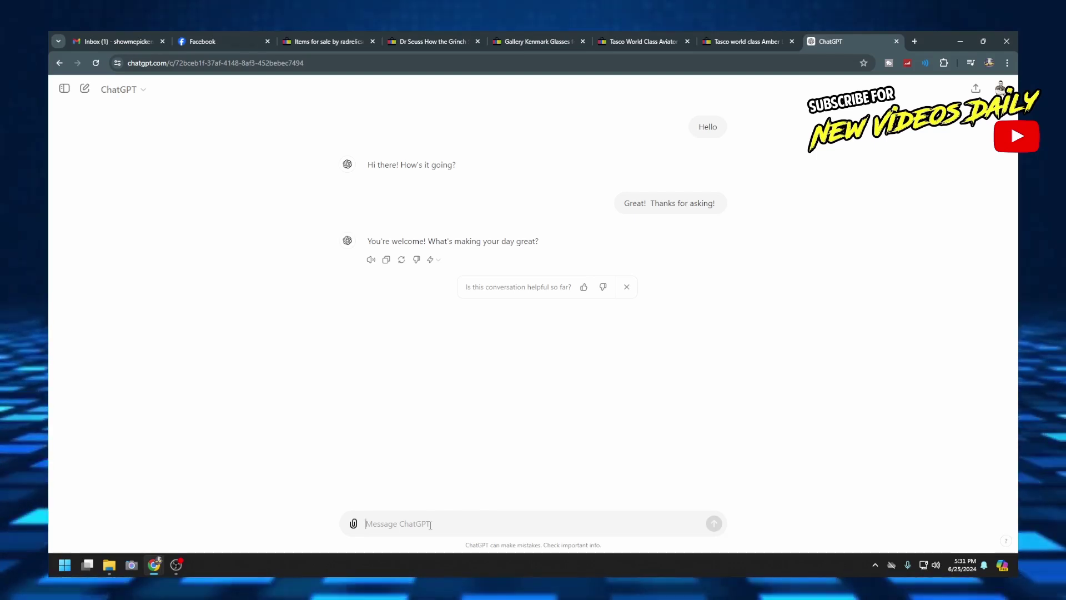
Step: Draft a description of the TASCO World Class Gold Tone vintage aviator glasses and their original storage case
text(I am lo)
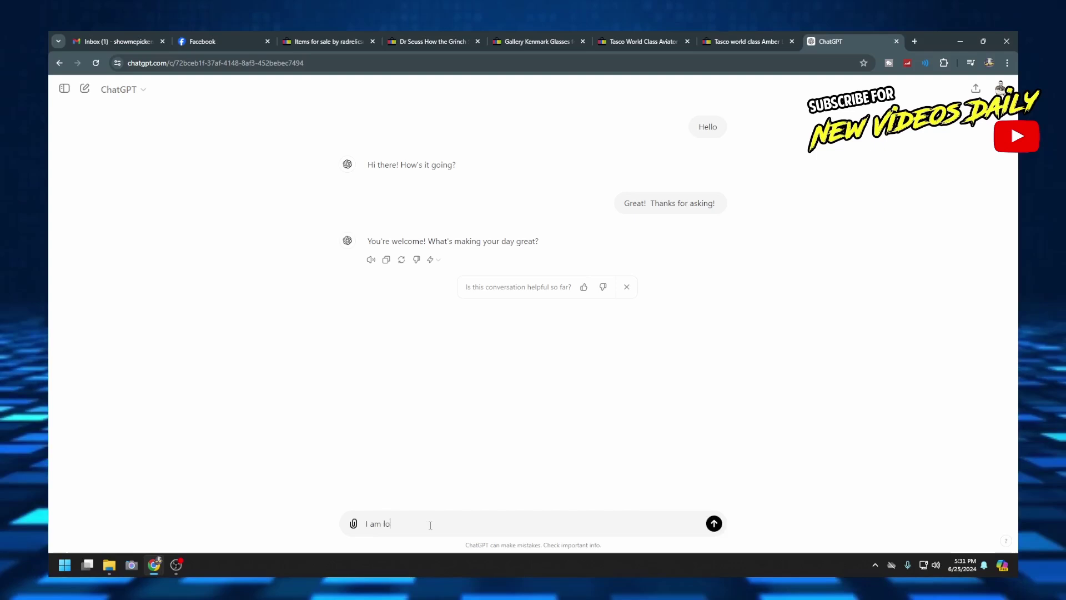
text(oking to list)
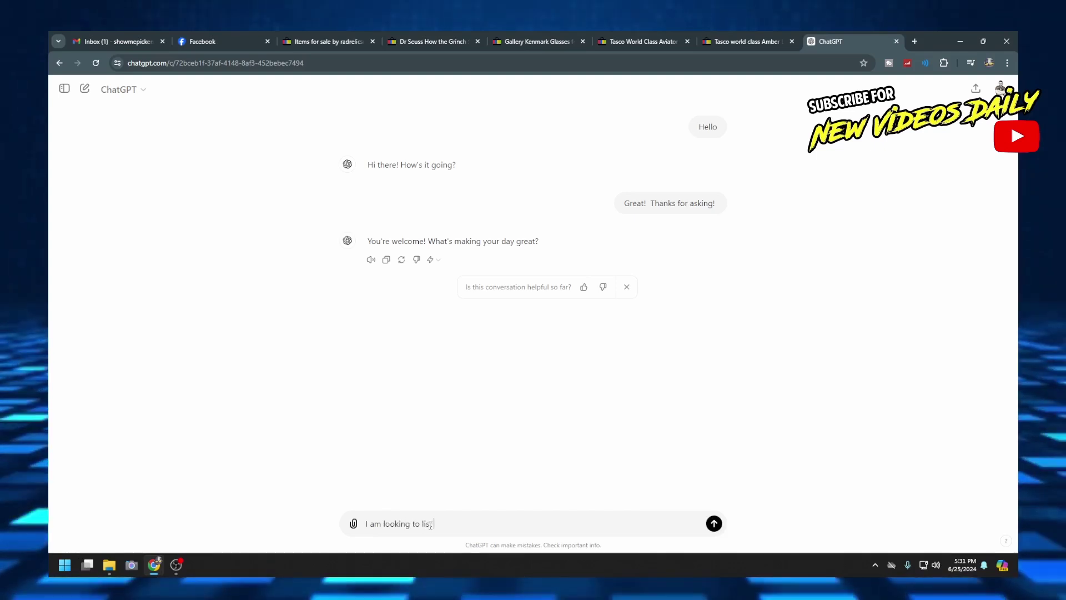
text( an item on e)
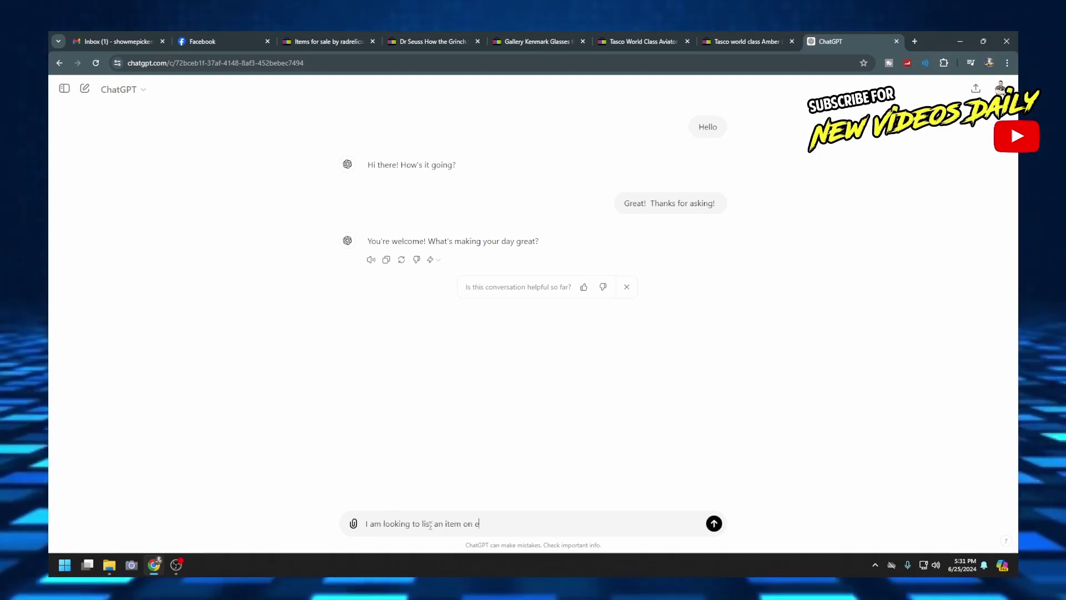
text(bay.  It is a)
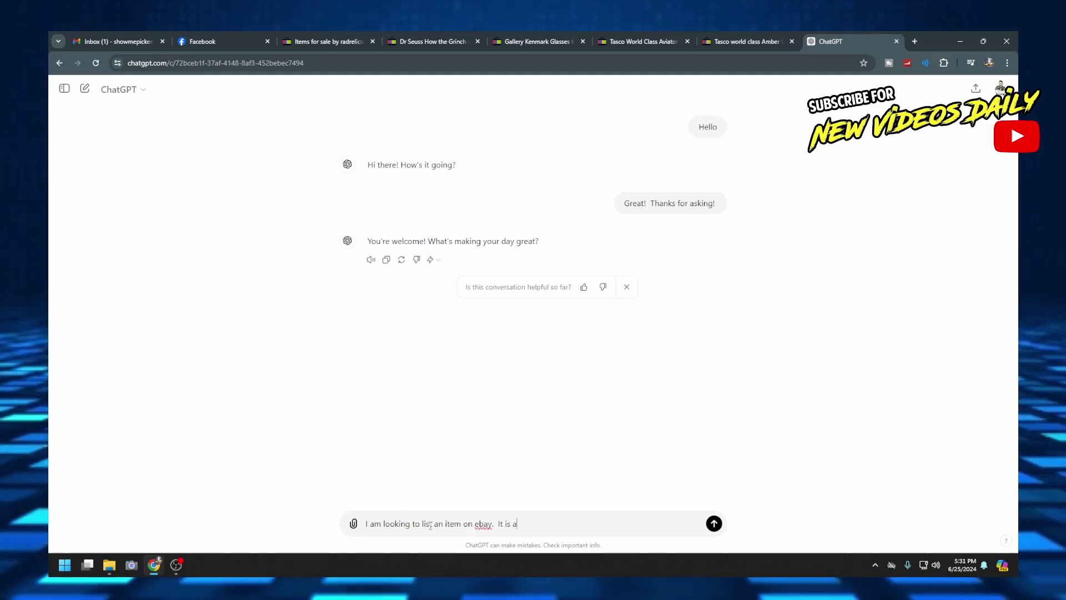
text( TASCO Wor)
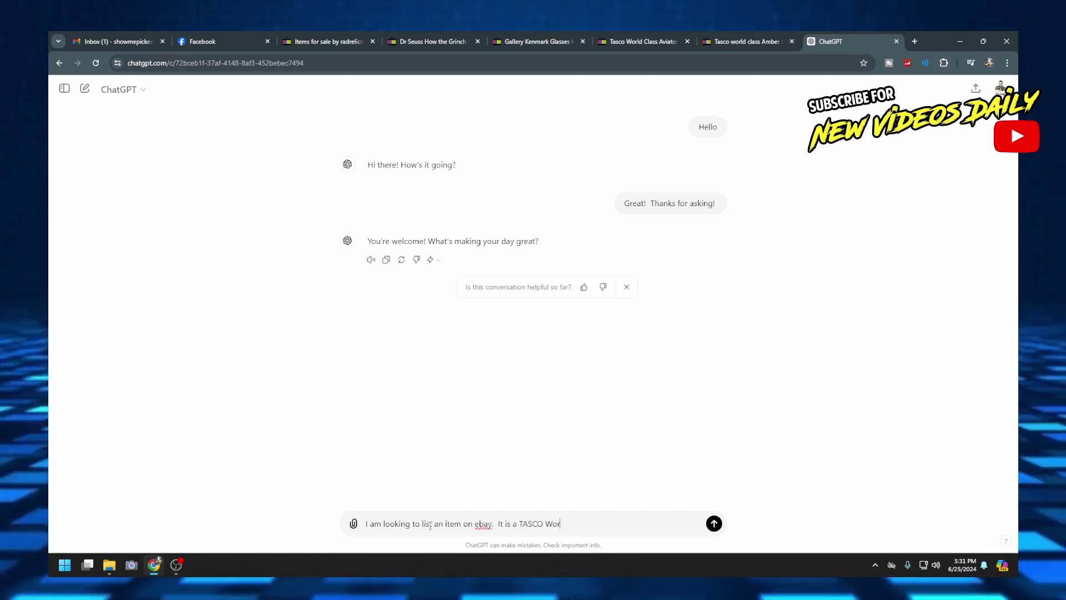
text(ld Class Go)
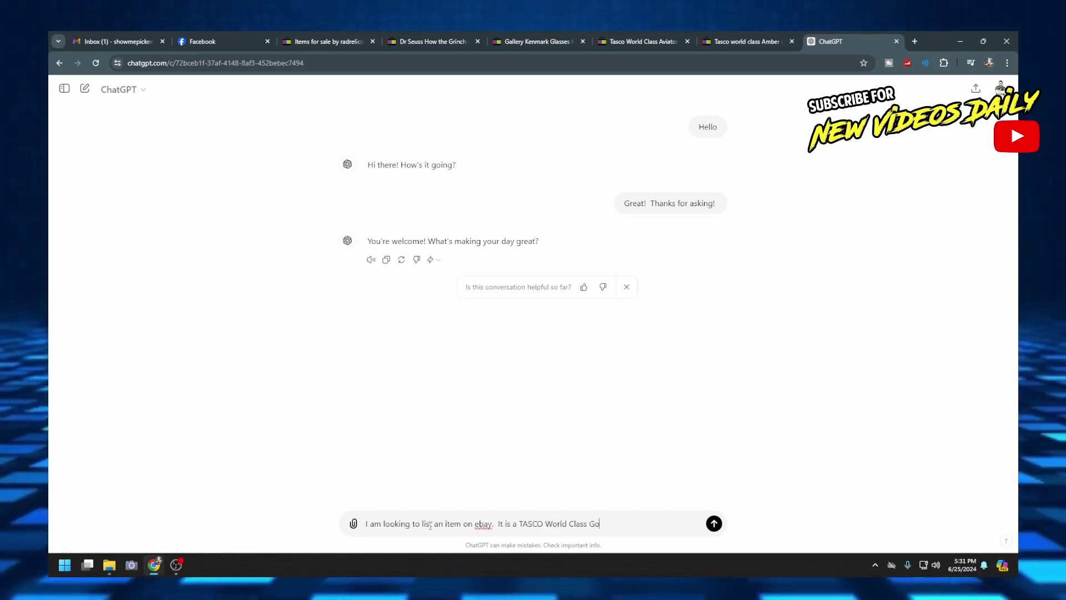
text(ld Tone )
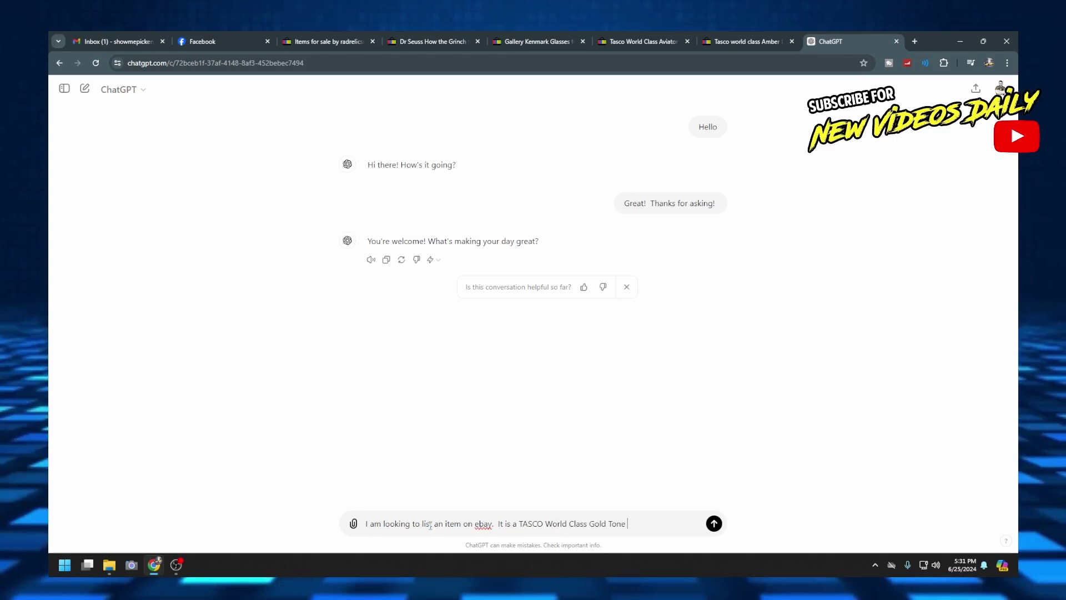
text(Pair of vintag)
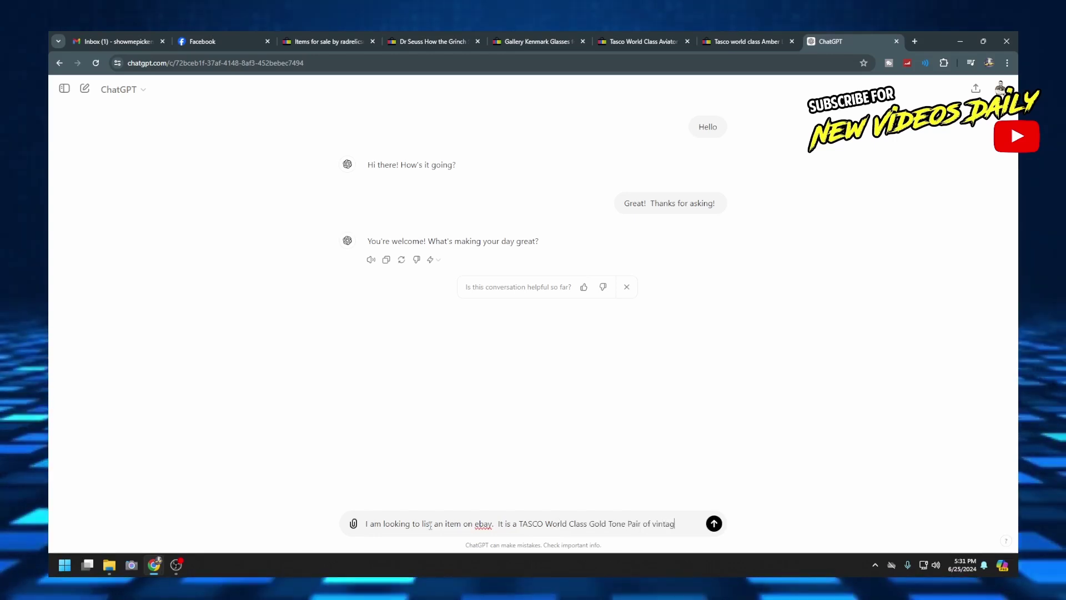
text(e Aviator glasses.)
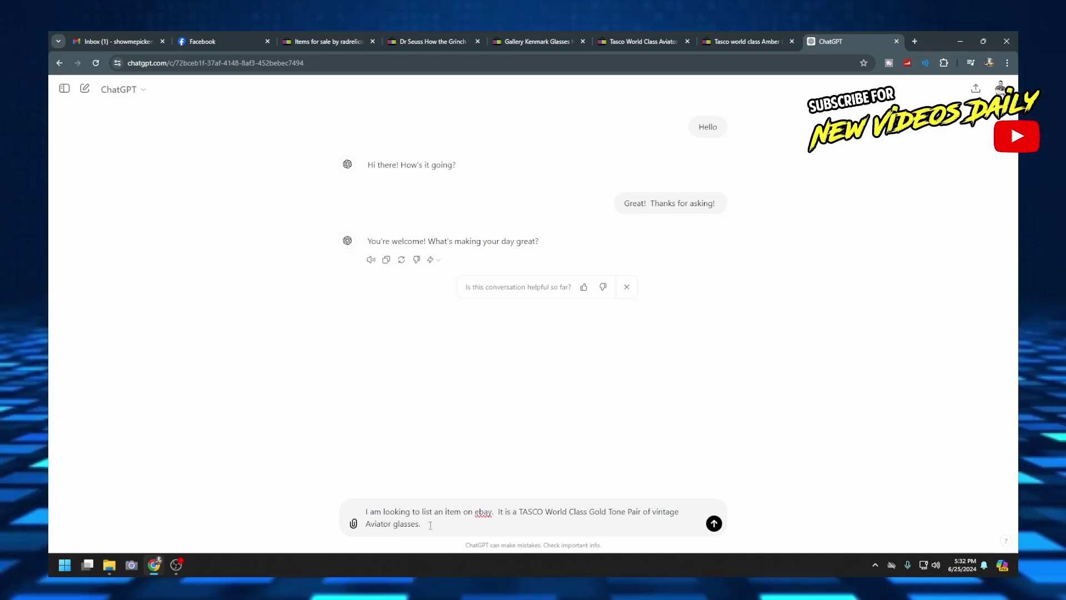
text(does)
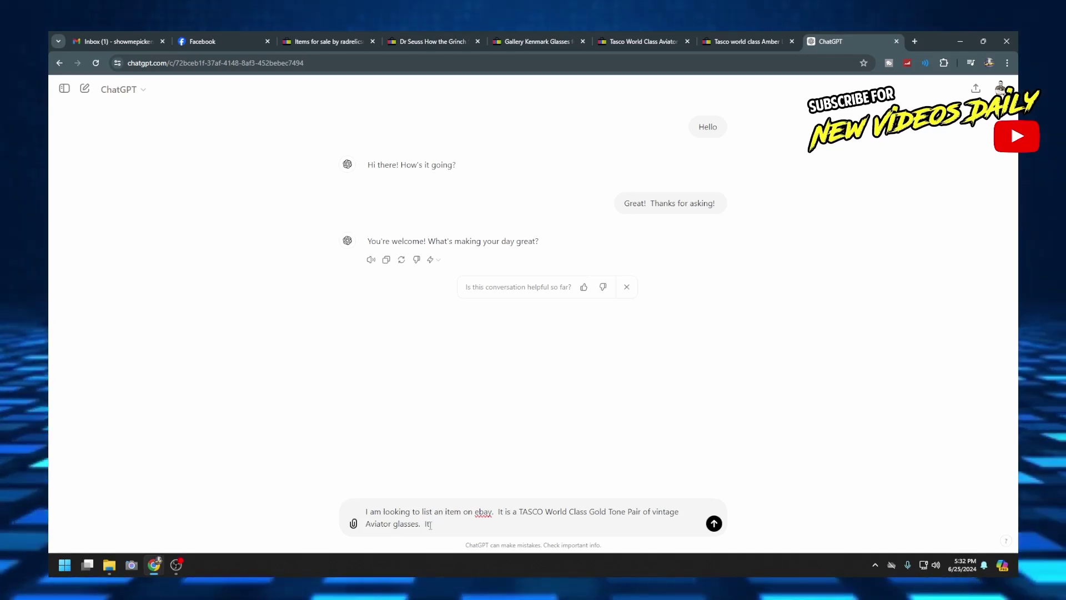
text( include t)
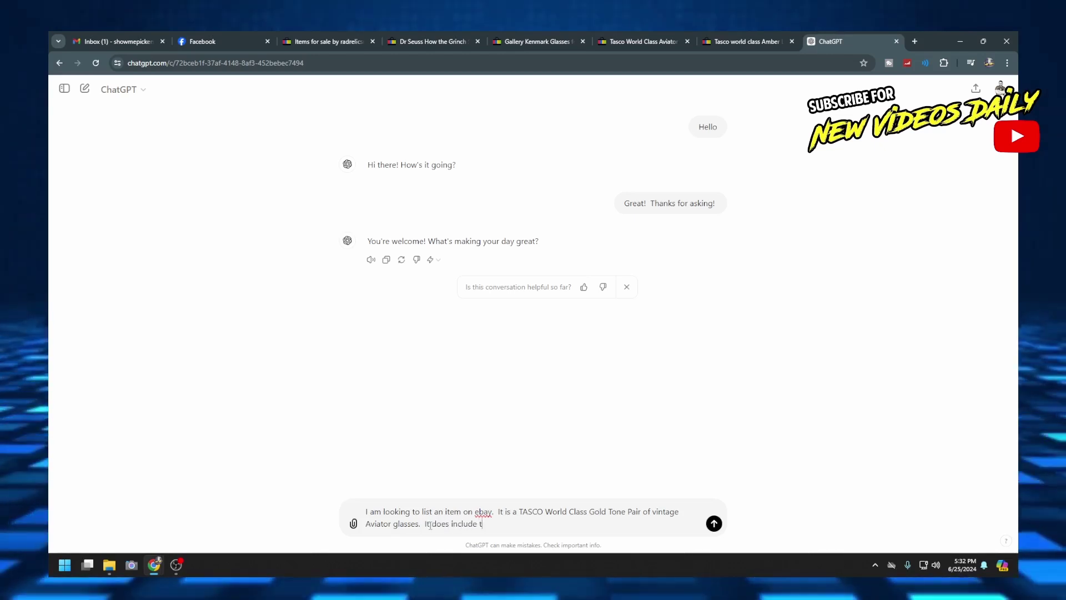
text(he origina)
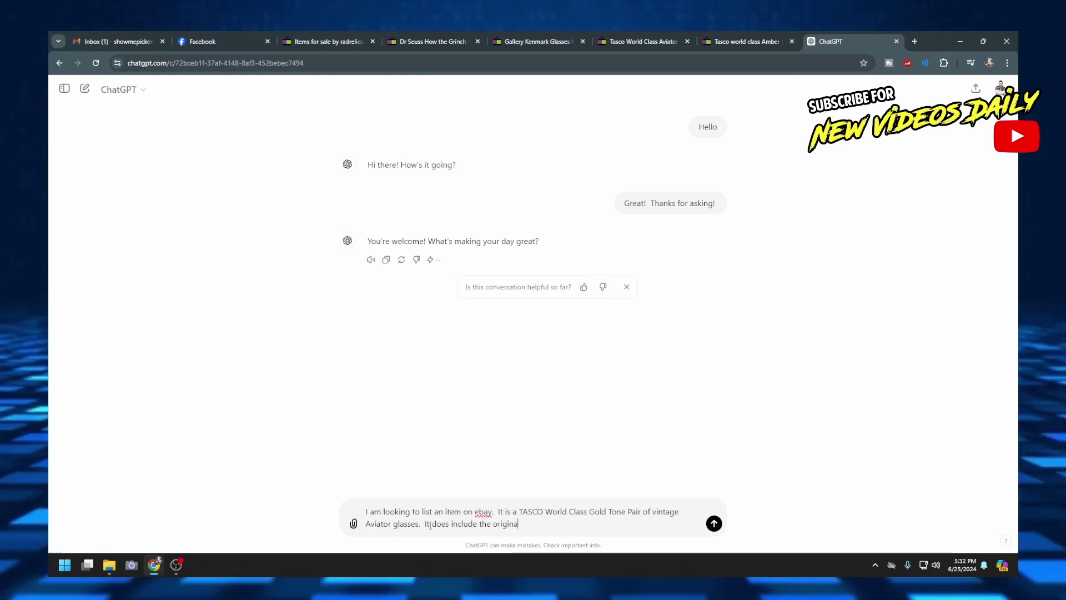
text(l case for )
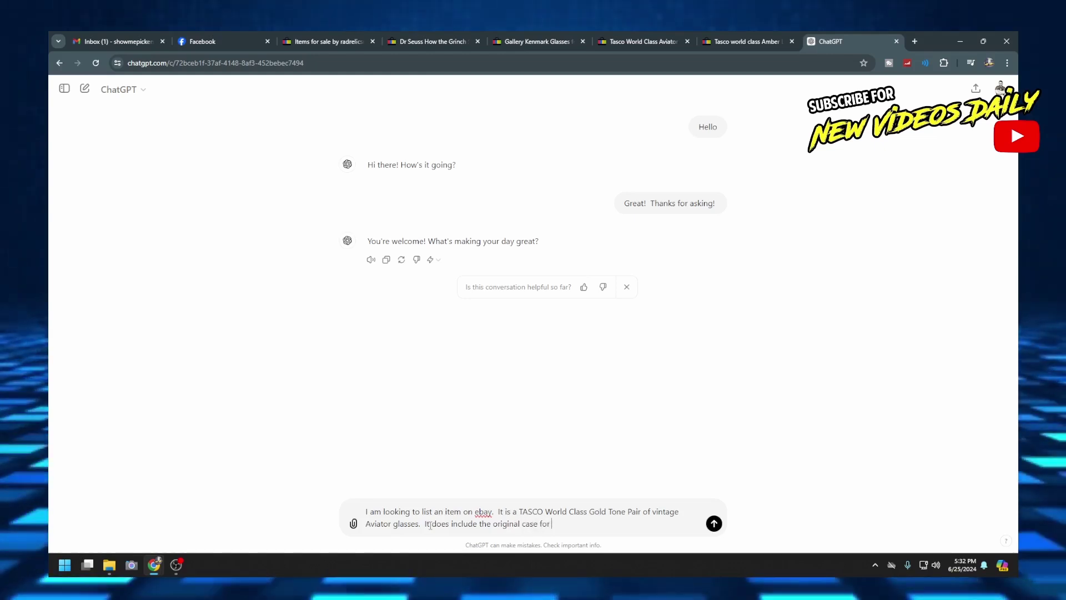
text(storage for the)
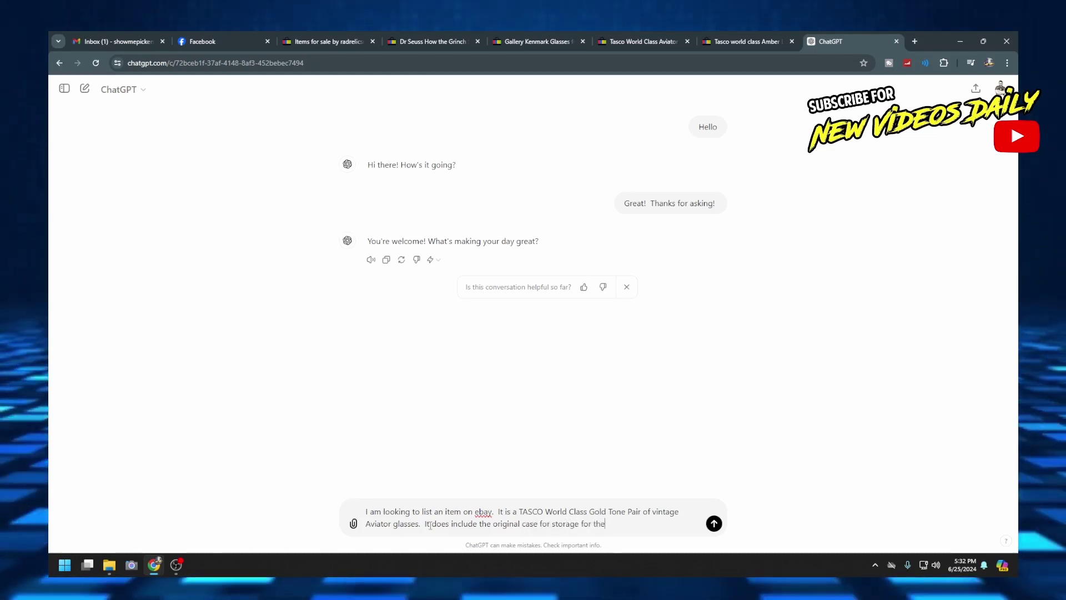
text( glasses.)
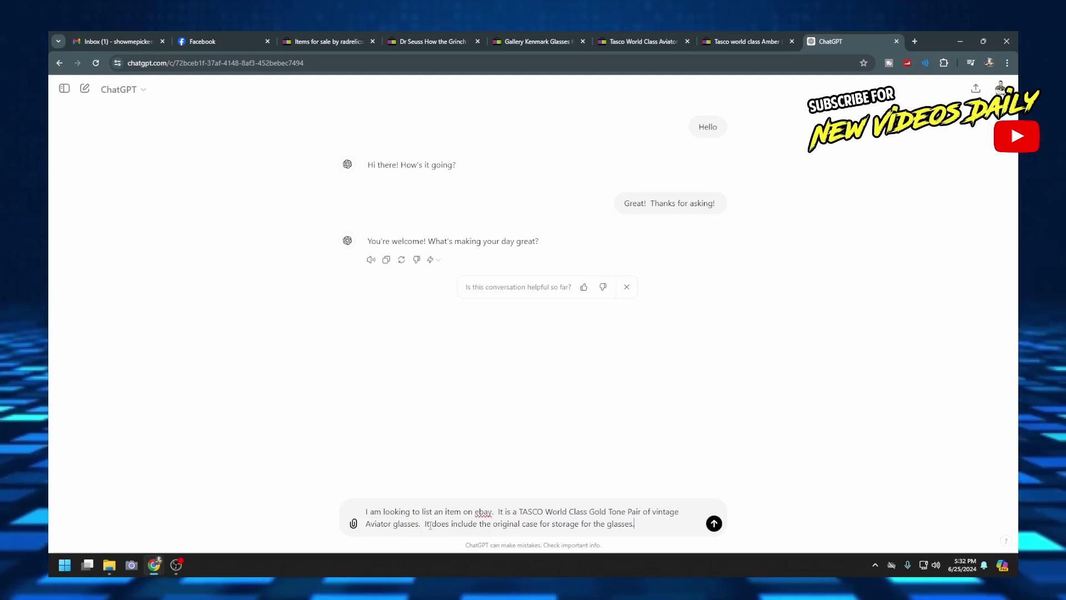
Step: On a new line, ask for an eBay title as close to 80 characters as possible
key(shift+Return)
text(Can y)
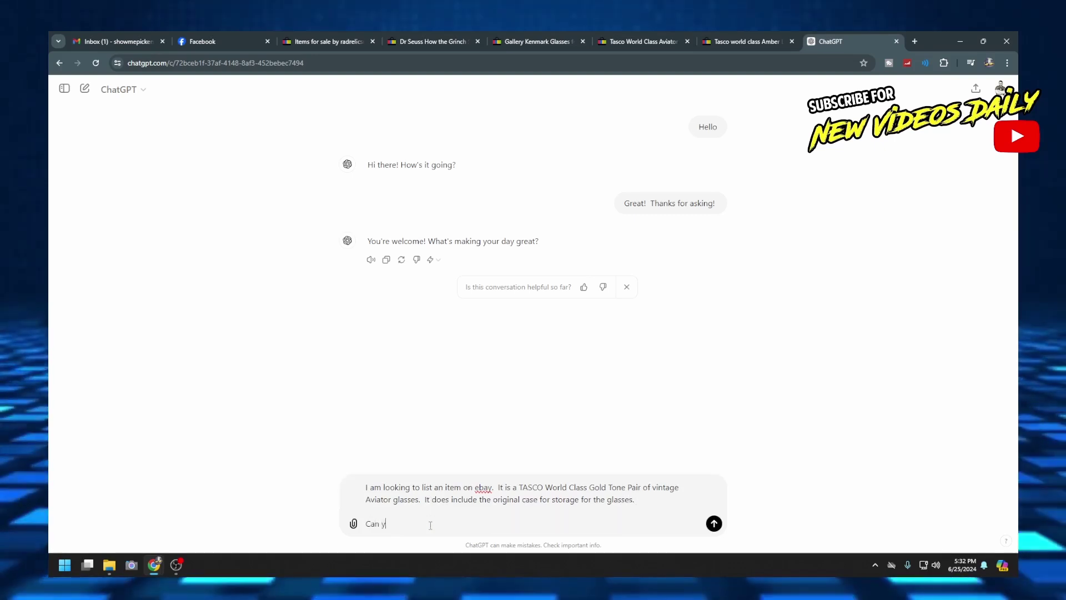
text(ou help me crea)
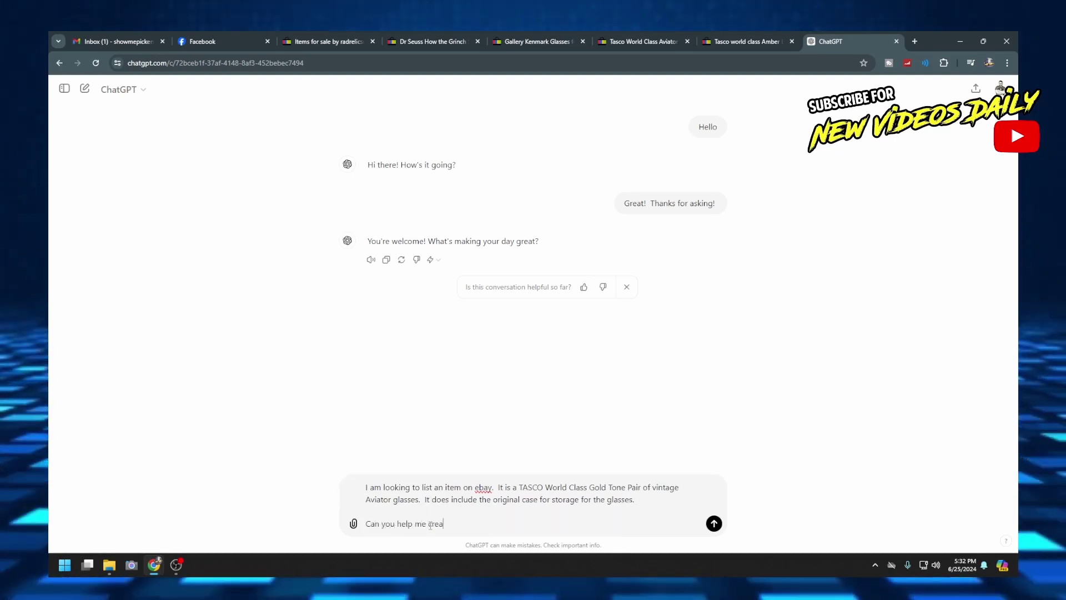
text(te a title f)
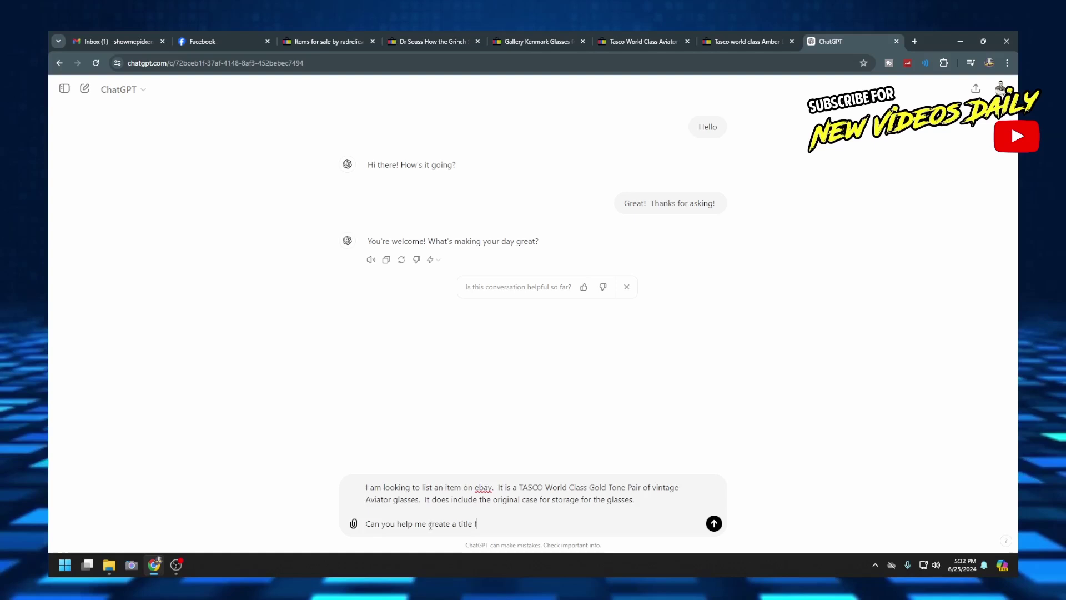
text(or this item )
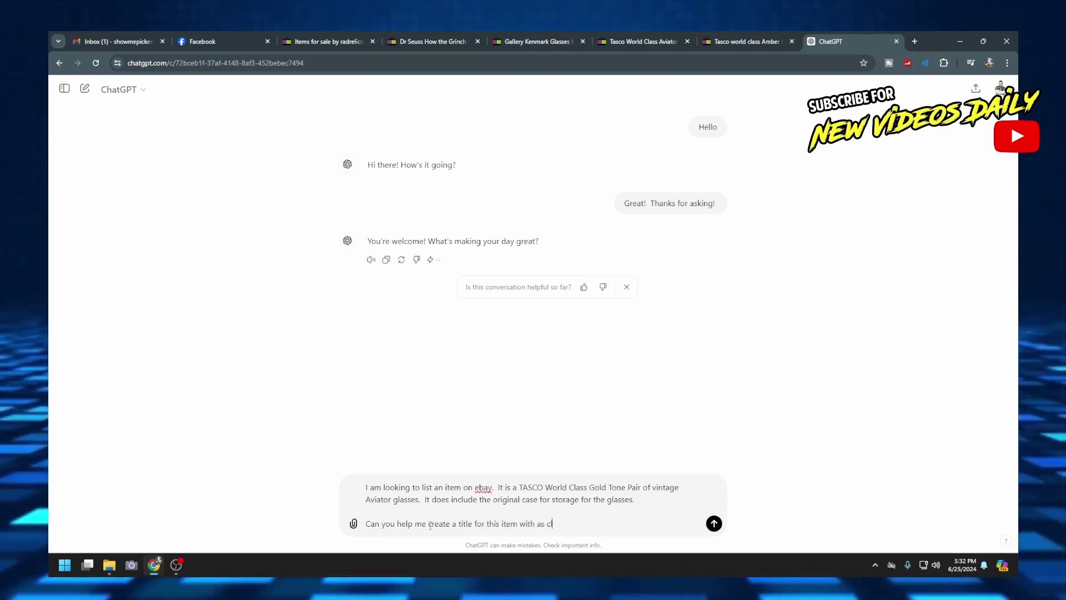
text(with as close to 80 Characters on ebay)
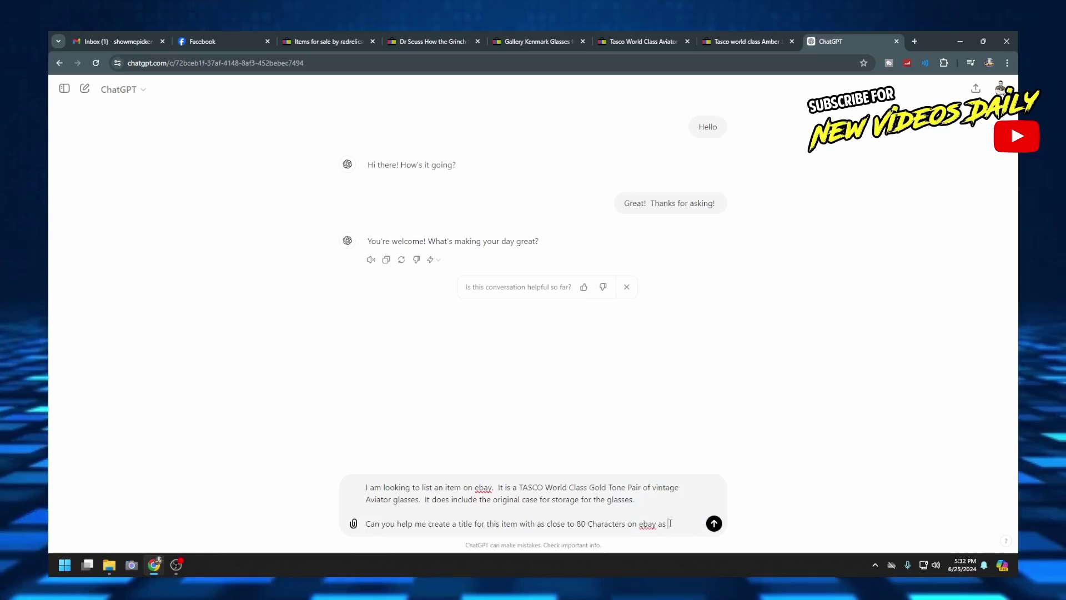
text(as possible)
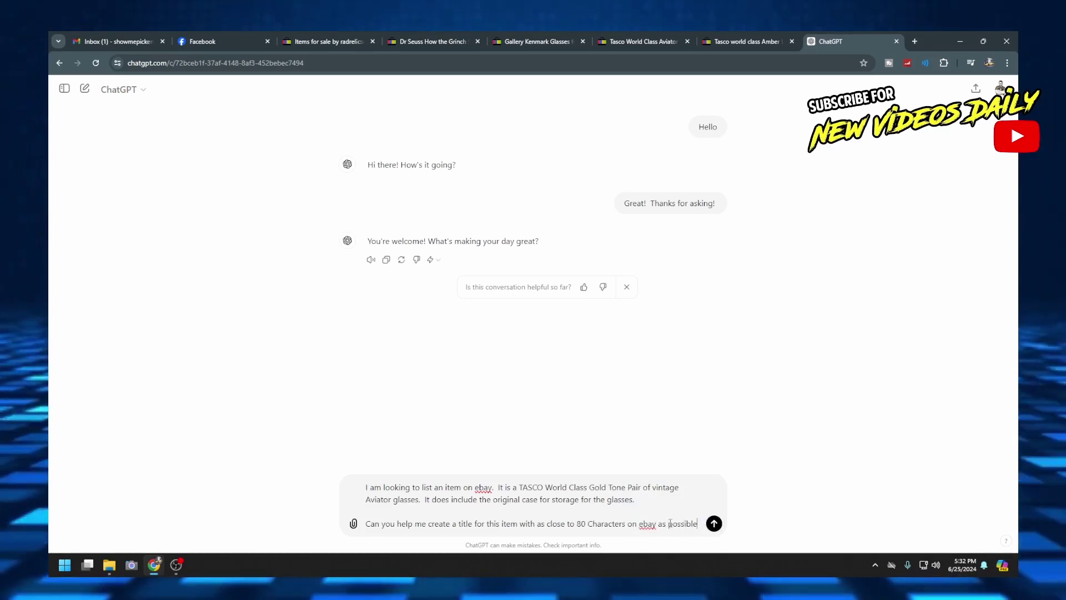
Step: Send the title request, then draft a follow-up mentioning the medium tint and asking for another title
key(Return)
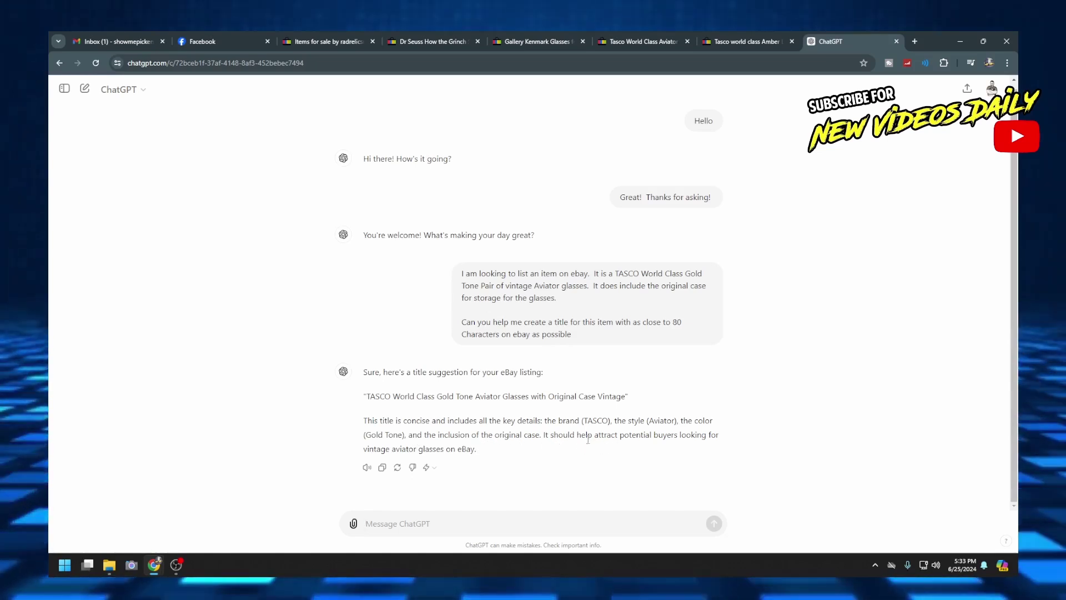
click(468, 522)
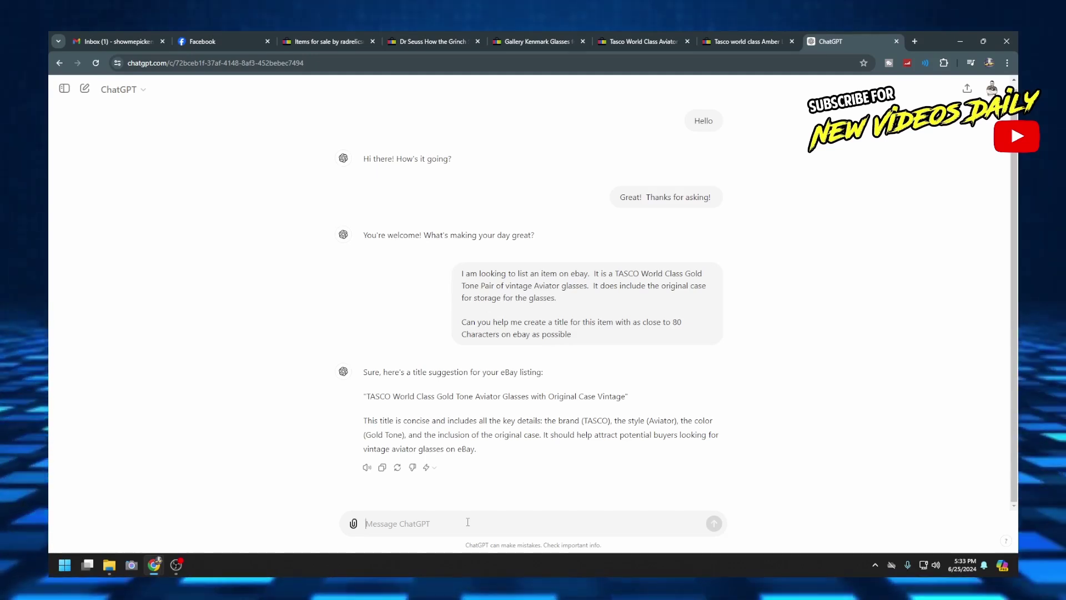
text(The gl)
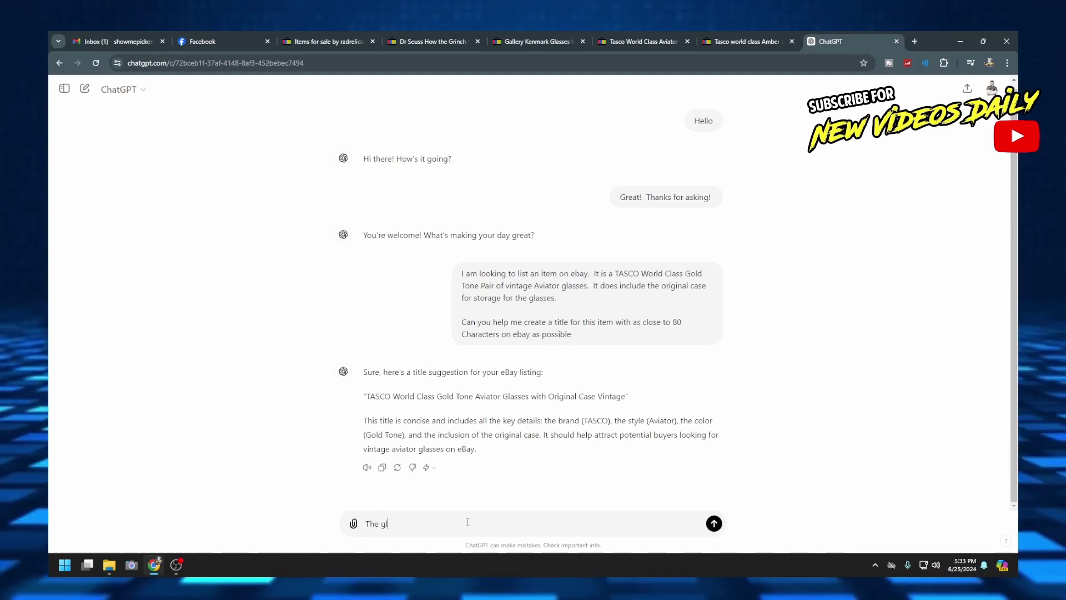
text(asses also ha)
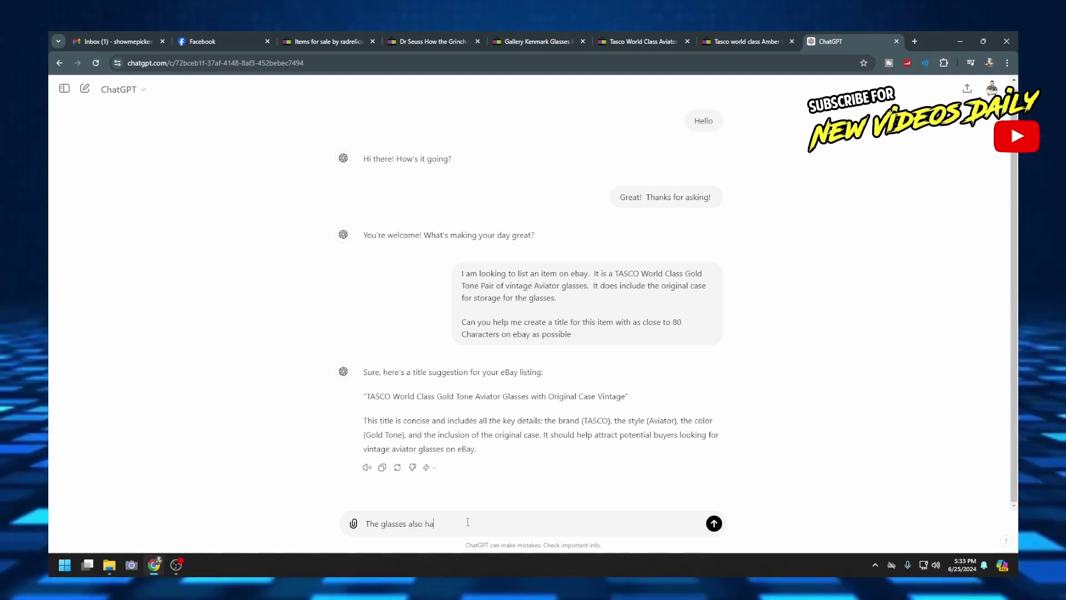
text(ve a medium)
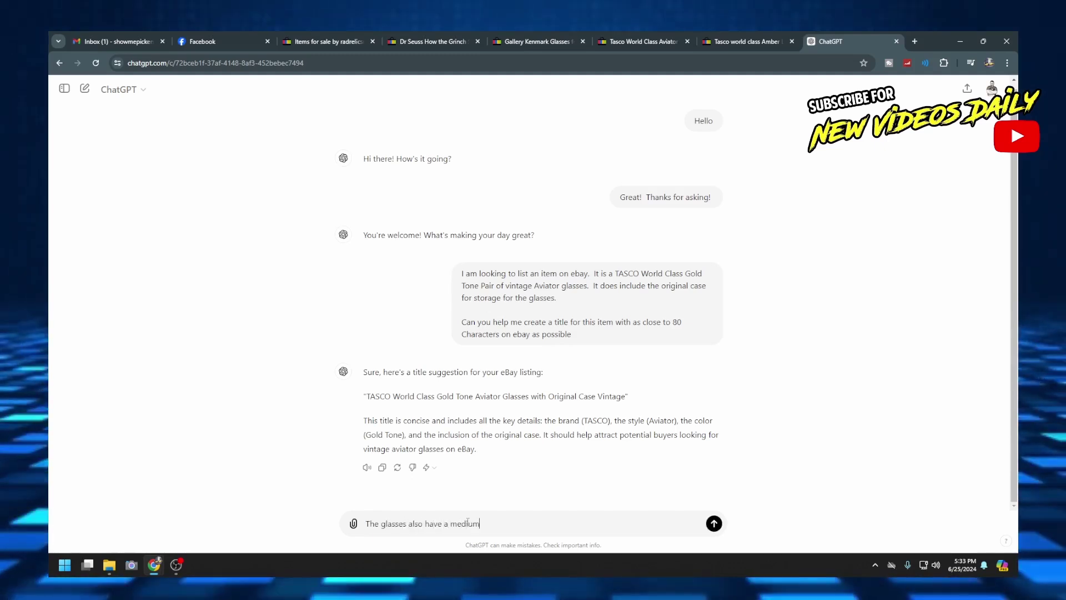
text( tint to them)
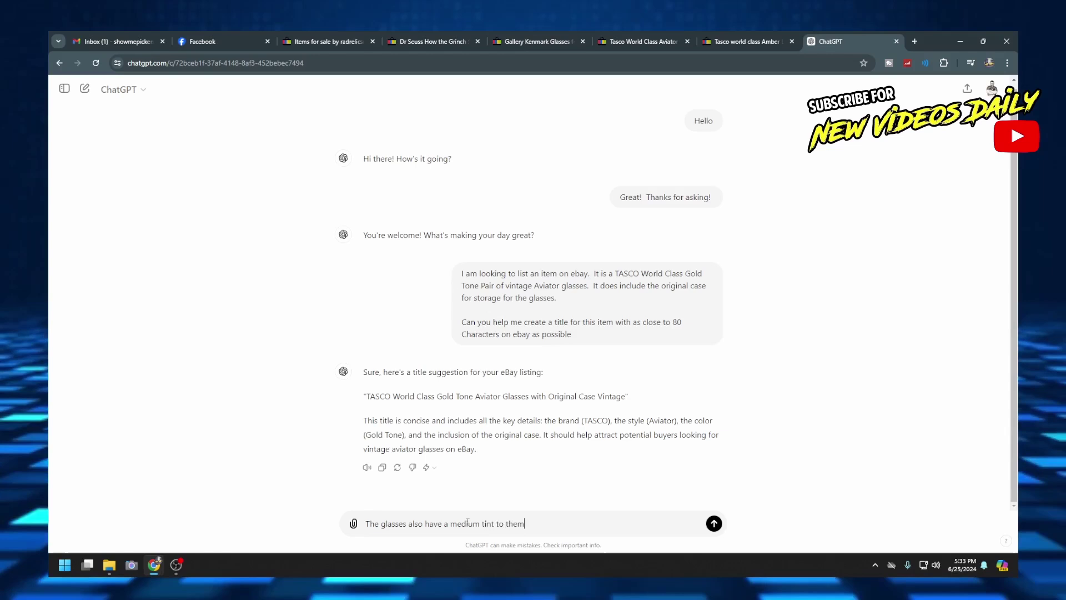
text( can you cre)
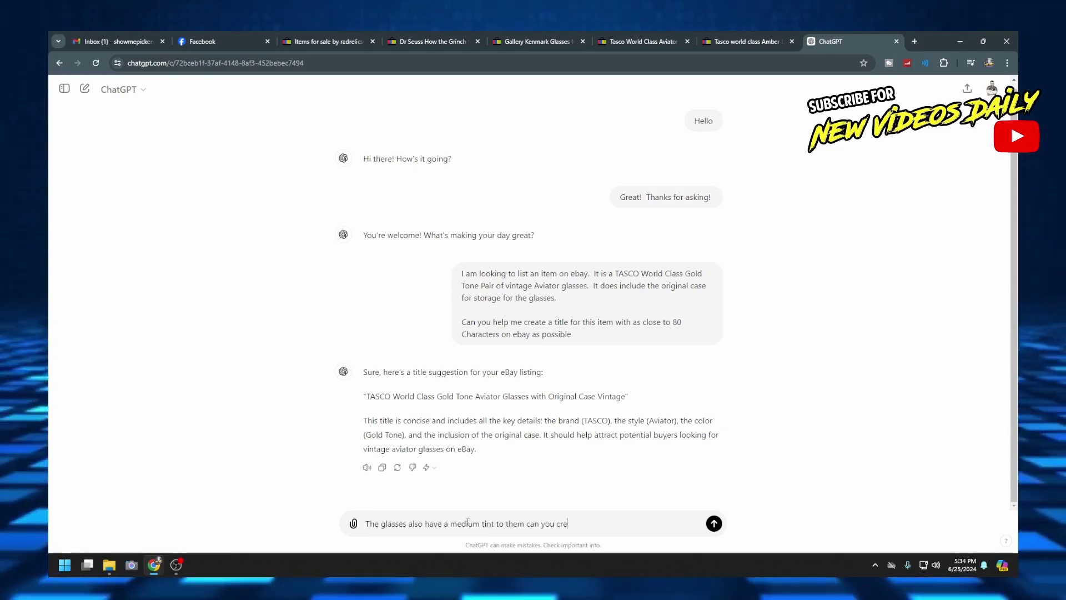
text(ate another title please)
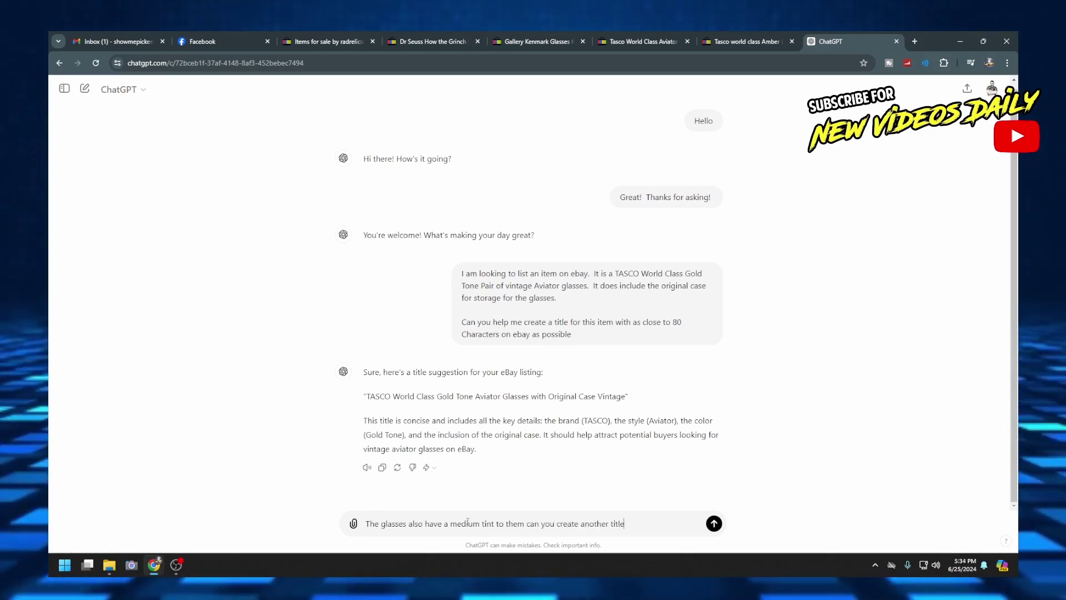
Step: Send the tint request and select the suggested 'TASCO World Class Gold Tone Aviator Glasses Medium Tint Original Case Vintage' title
key(Return)
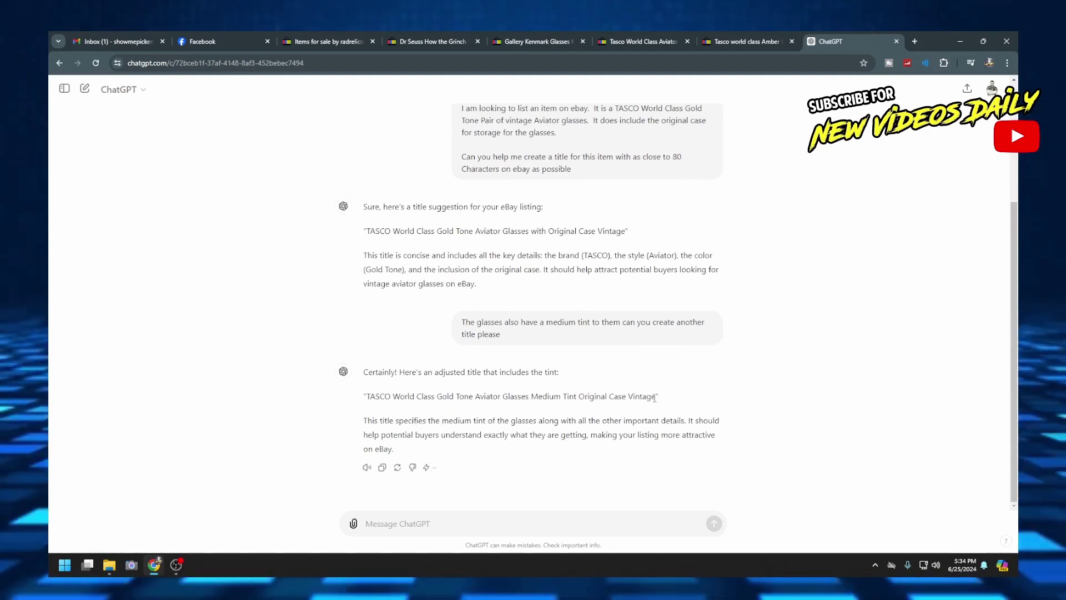
drag(656, 398, 368, 392)
key(ctrl+c)
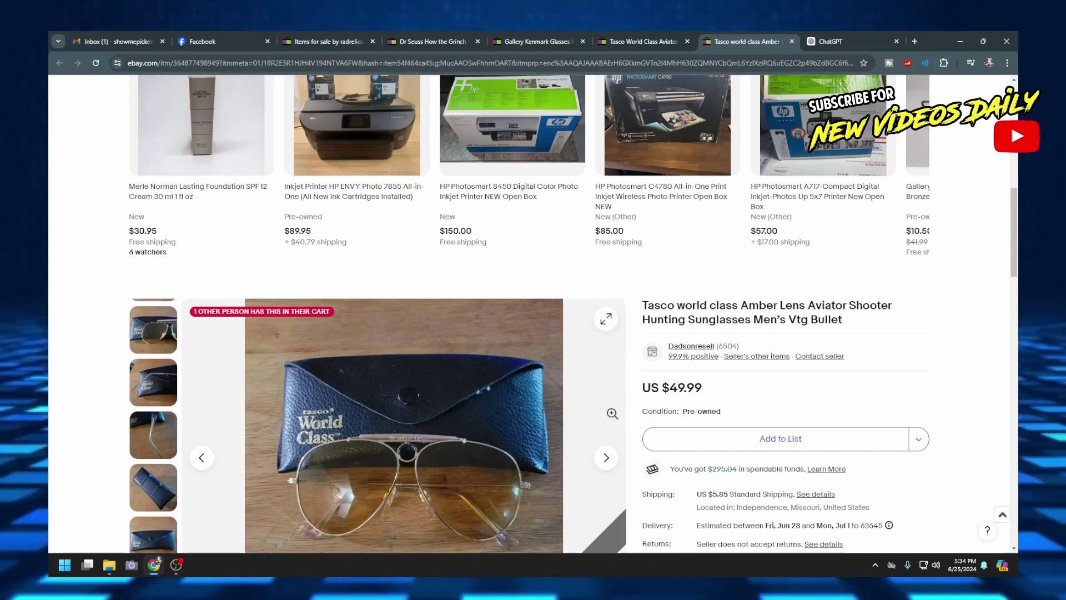
Step: Replace the eBay item title with the pasted medium-tint ChatGPT title (77/80 characters)
scroll(619, 411, down, 1)
scroll(620, 412, down, 3)
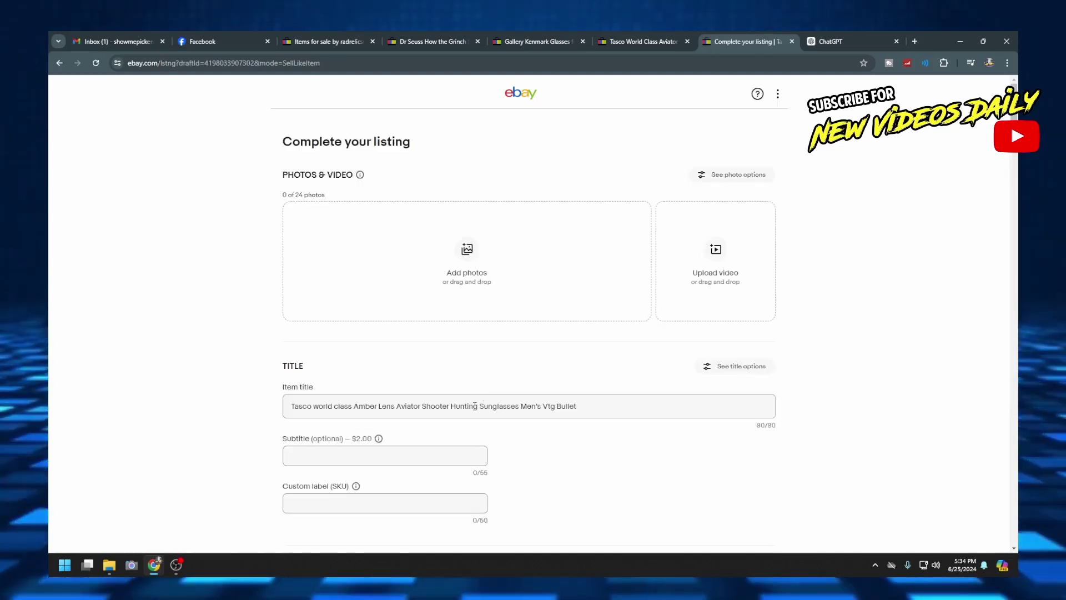
click(475, 406)
key(ctrl+a)
key(ctrl+v)
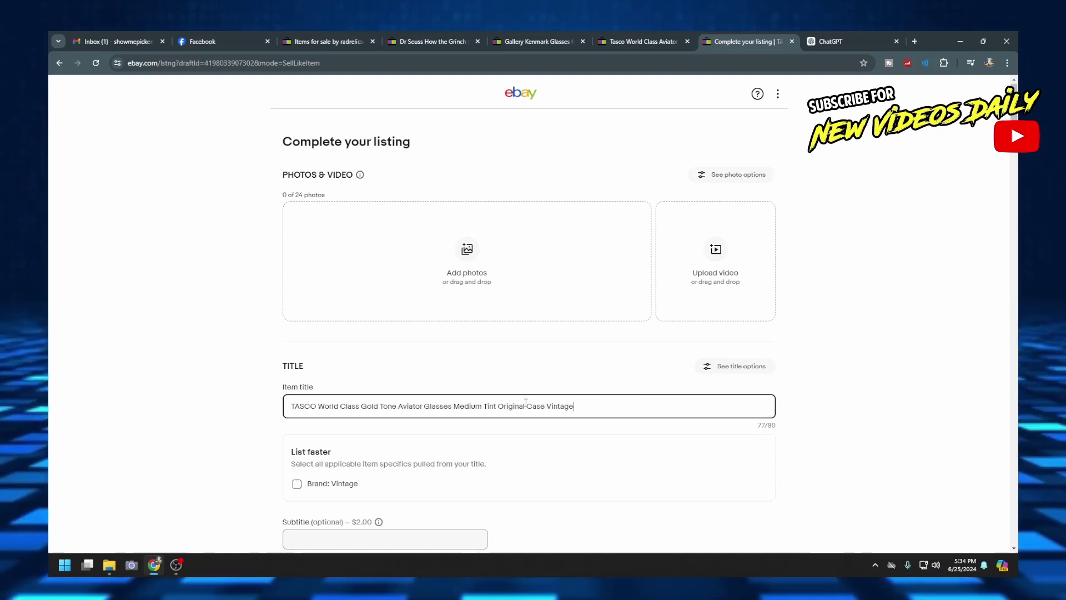
scroll(522, 407, down, 3)
click(366, 416)
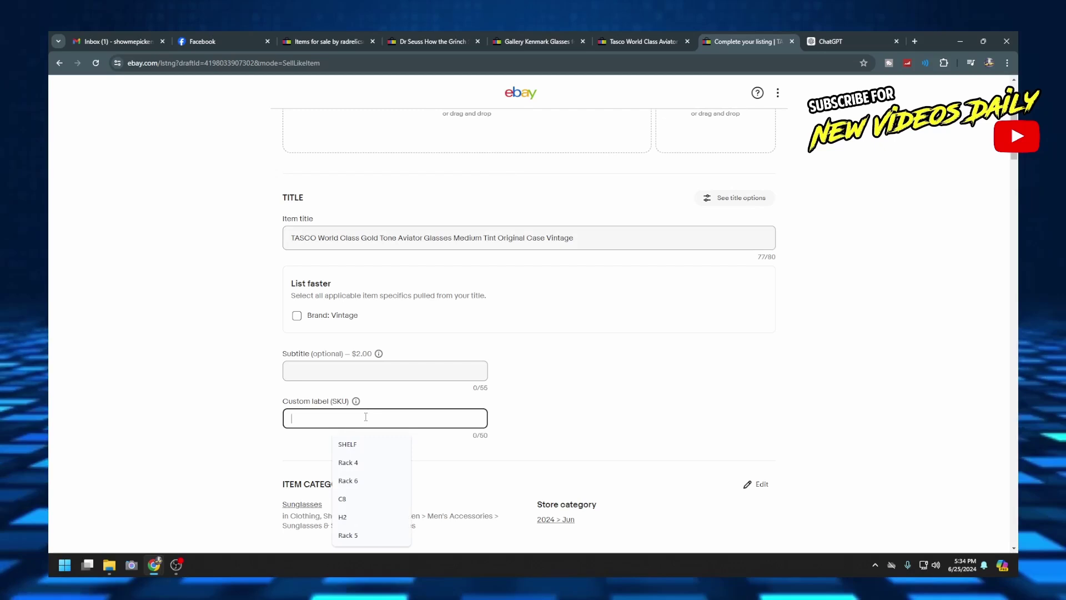
Step: Enter RC1 as the listing's custom label (SKU)
text(RC1)
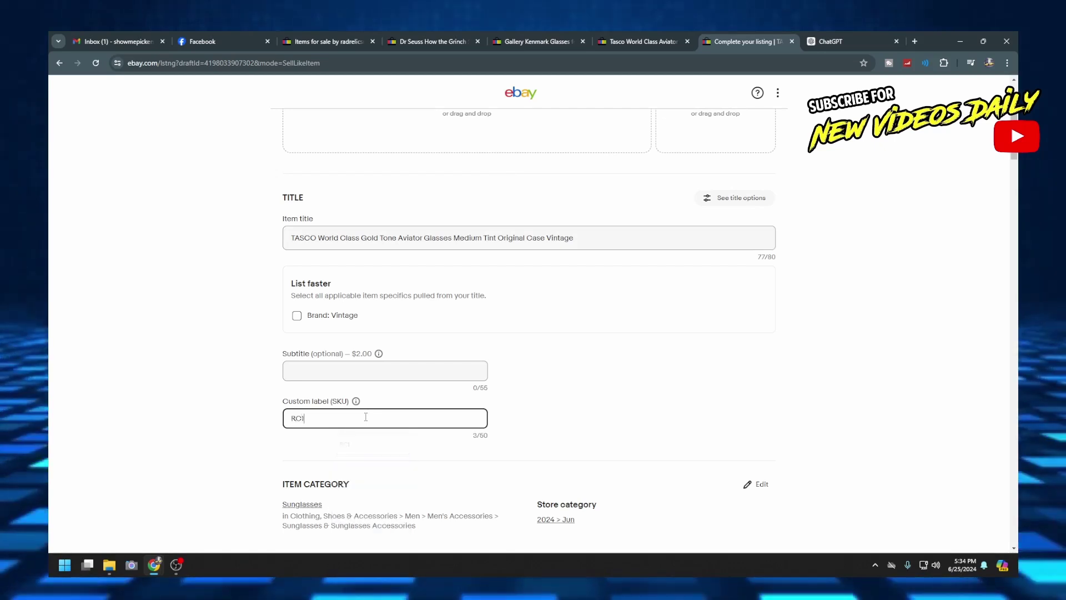
click(543, 390)
scroll(546, 405, down, 2)
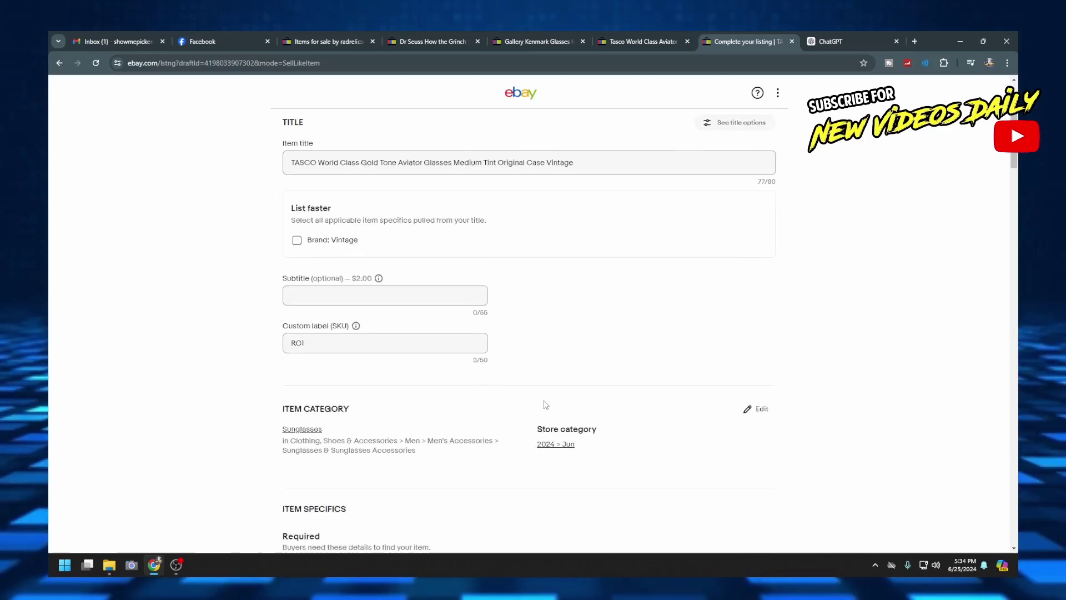
scroll(550, 400, down, 3)
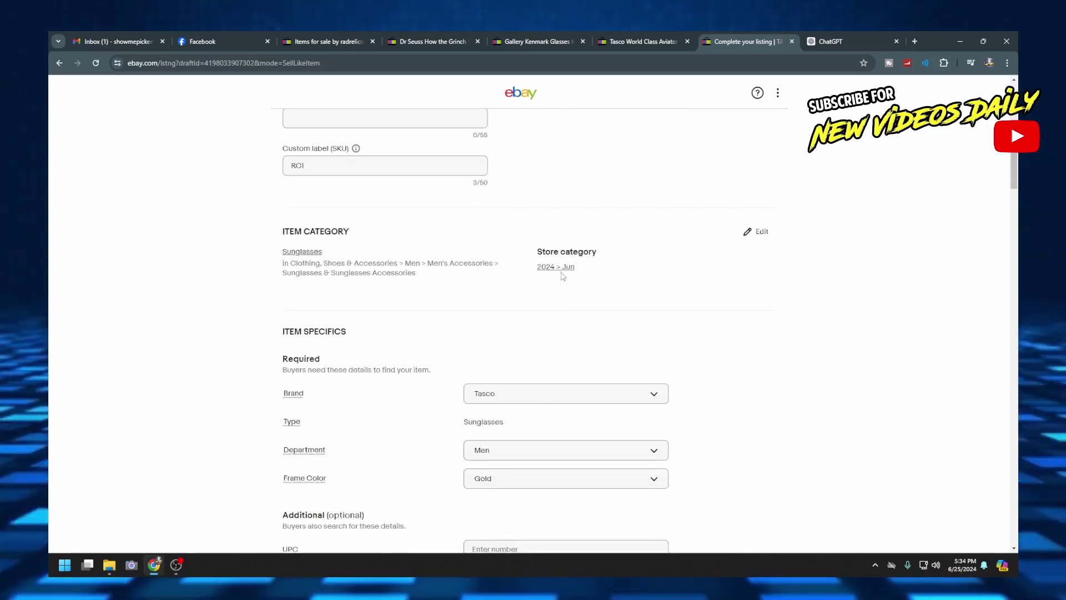
scroll(526, 361, down, 1)
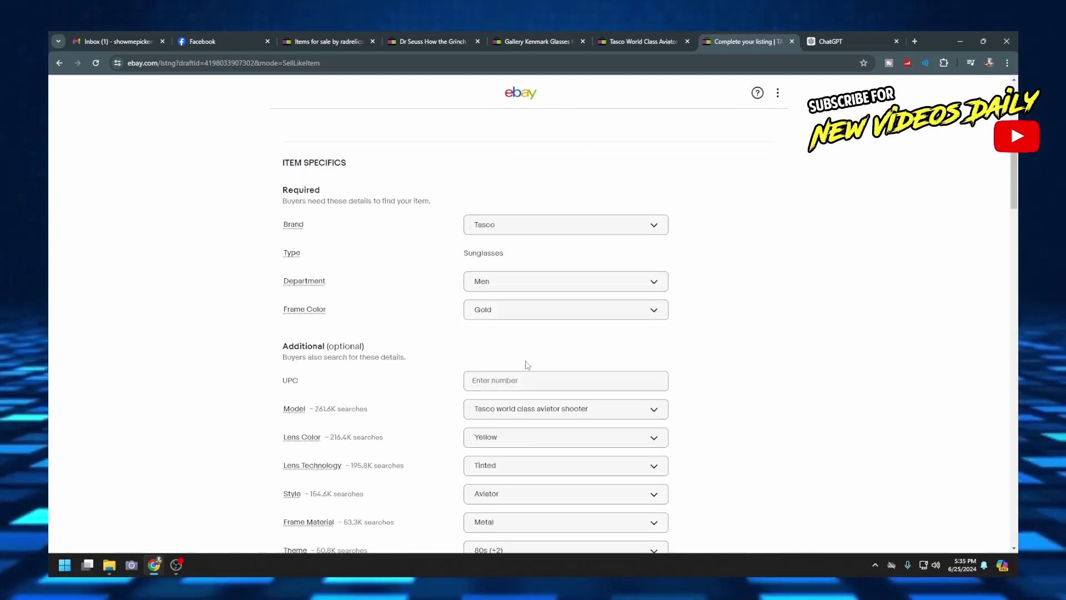
scroll(527, 364, down, 15)
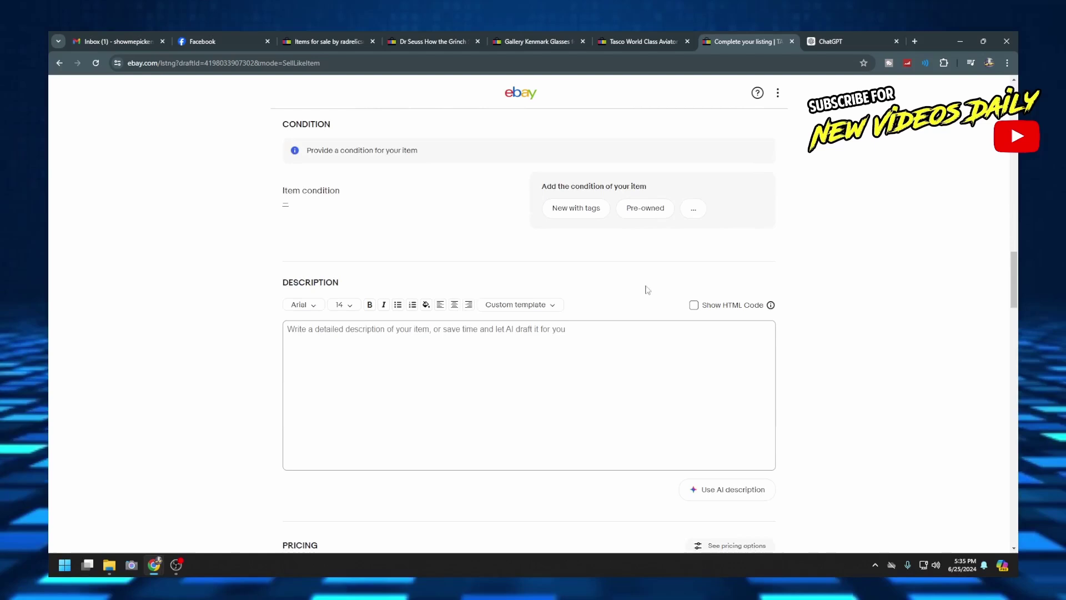
Step: Set the item condition to Pre-owned and return to the ChatGPT conversation
click(646, 210)
click(547, 386)
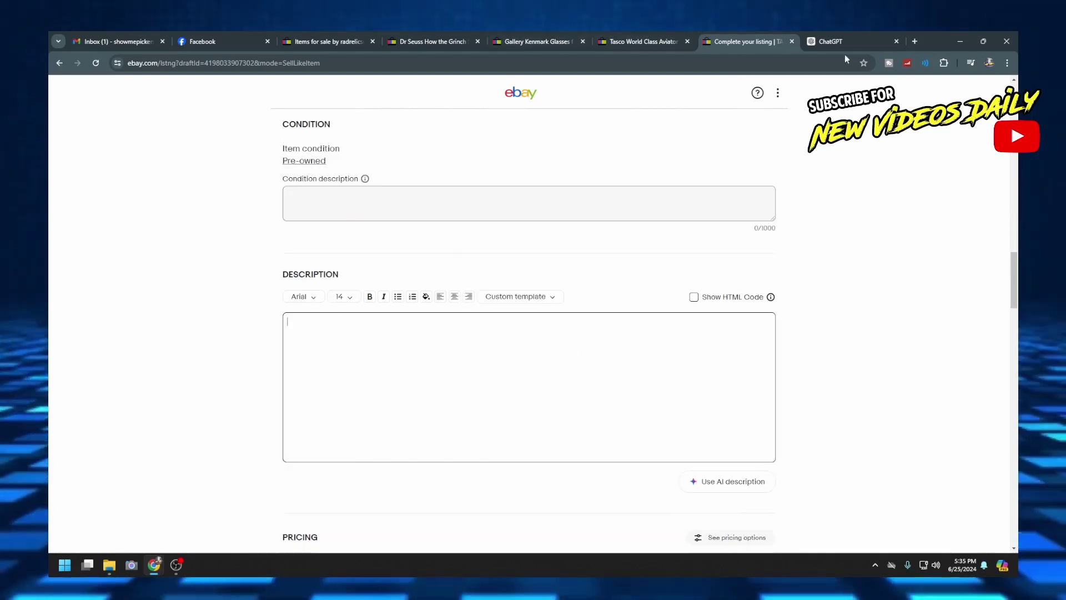
click(828, 39)
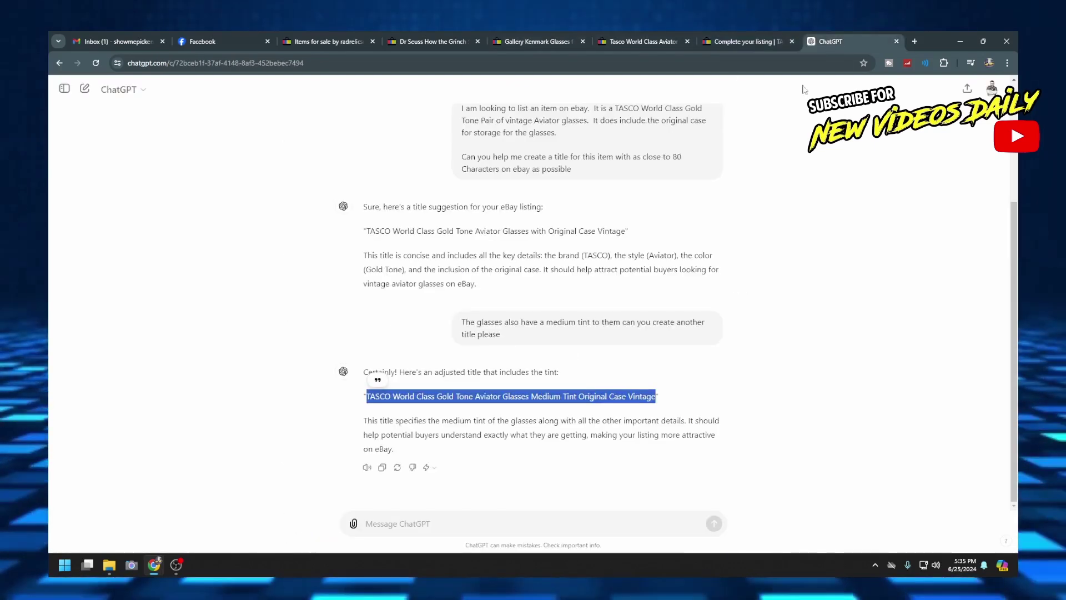
Step: Ask ChatGPT for a professional eBay description that will attract buyers, ending with 'Thank You!'
click(523, 522)
text(Can you )
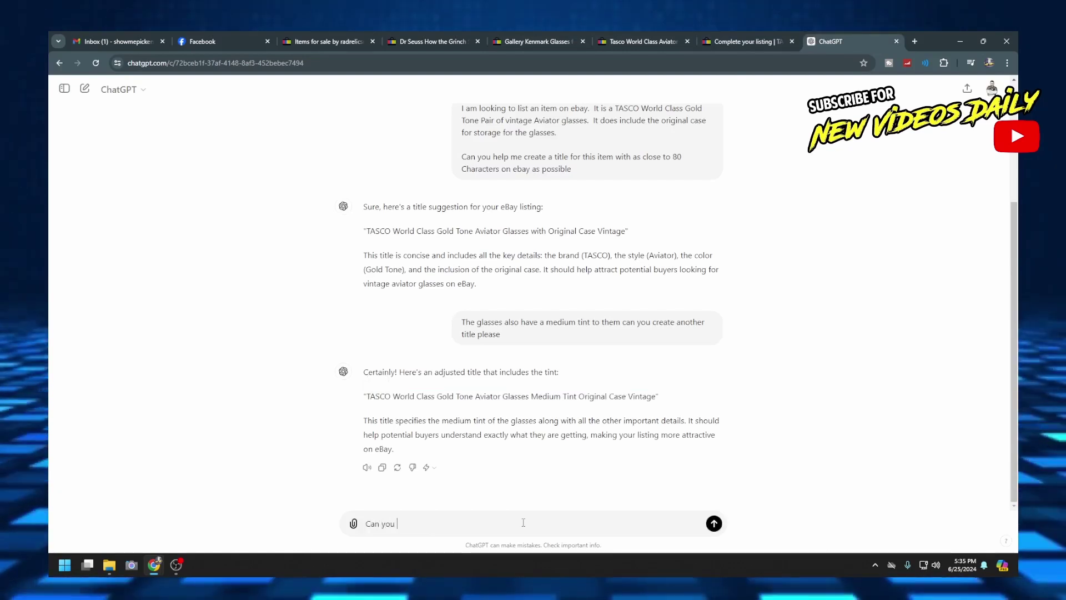
text(create)
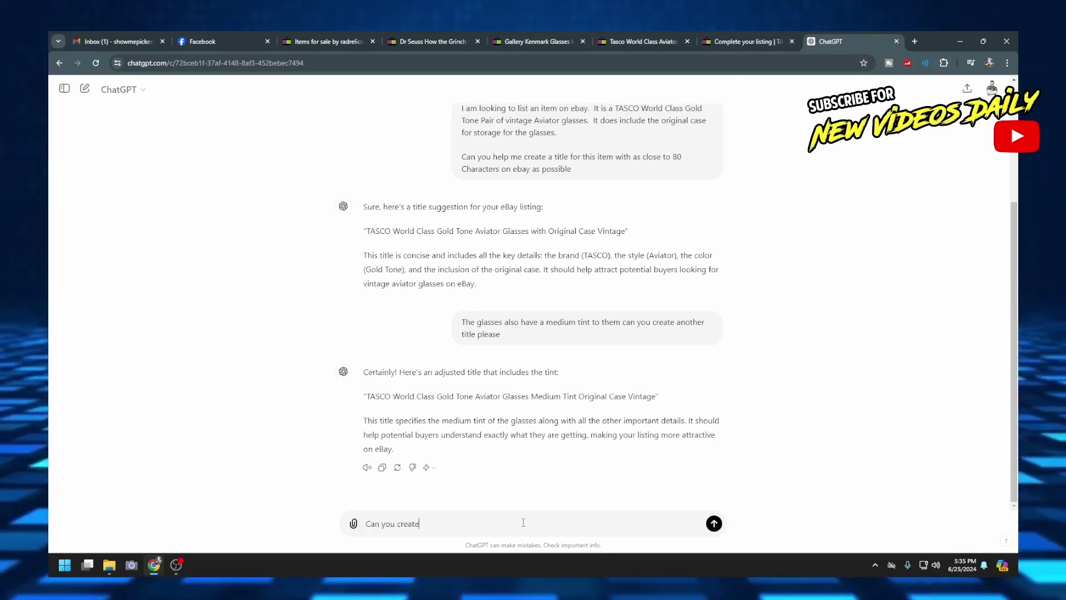
text( a professi)
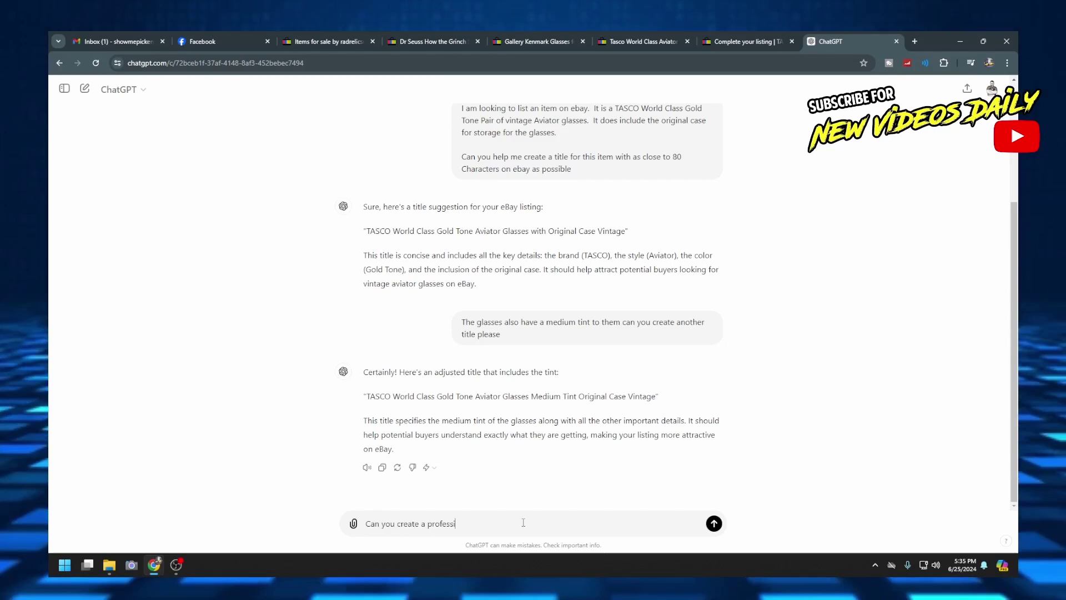
text(onal descri)
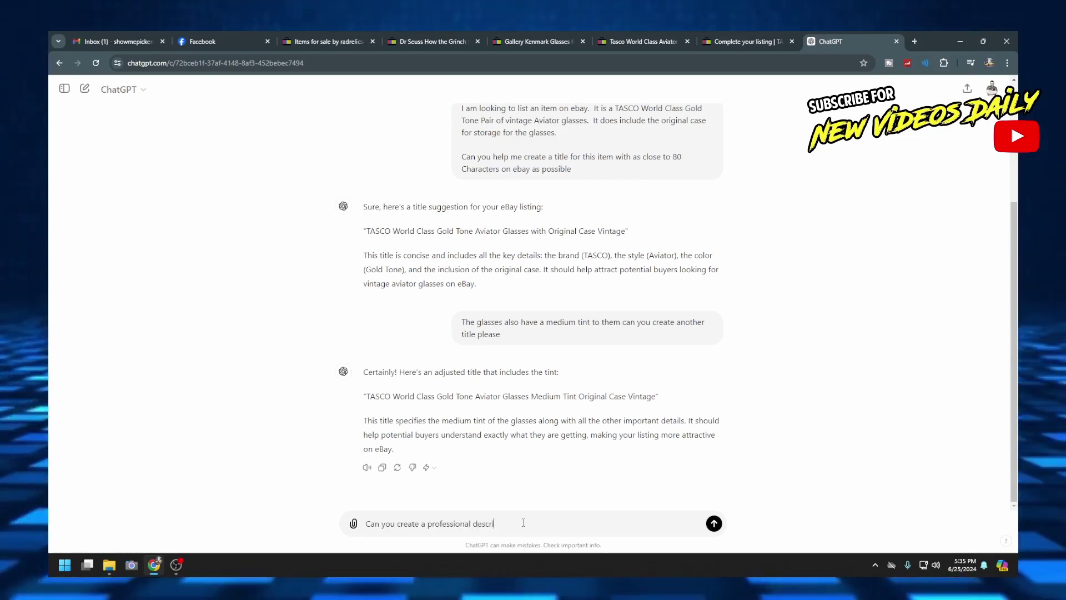
text(ption fo)
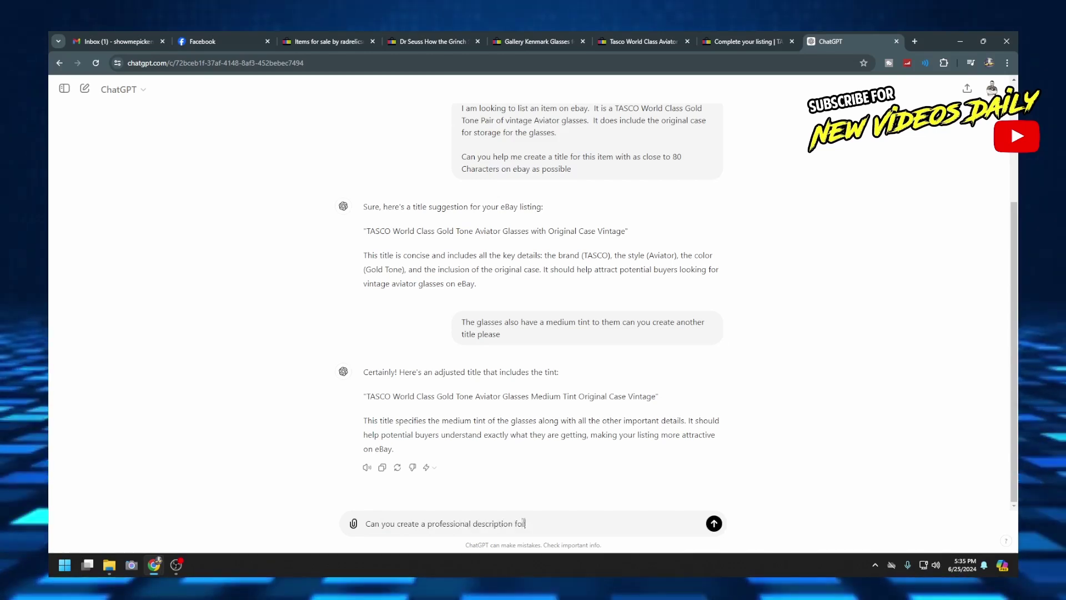
text(r my ebay lis)
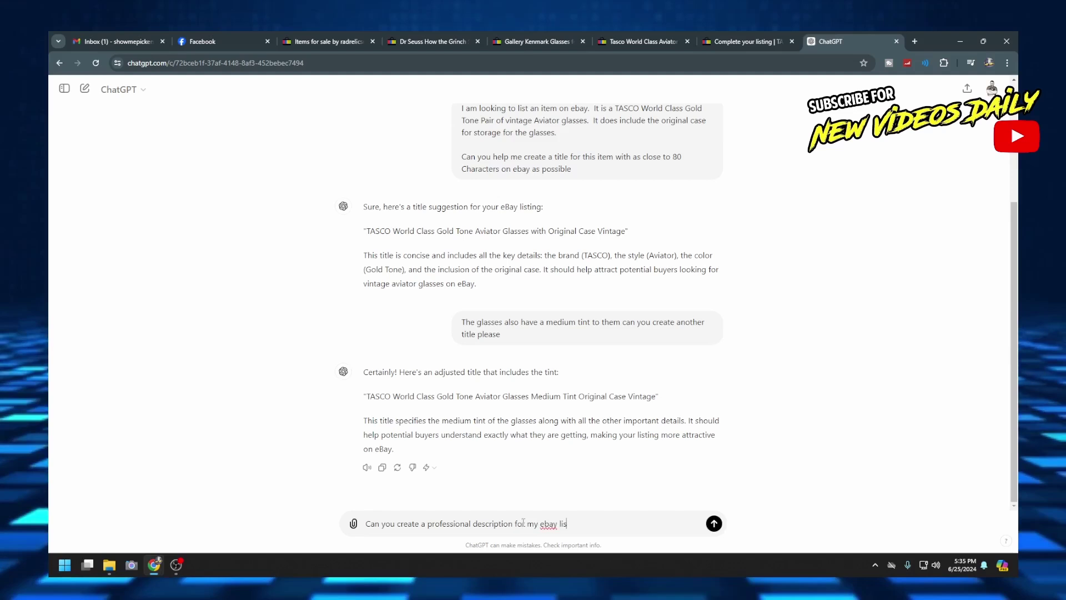
text(ting tha)
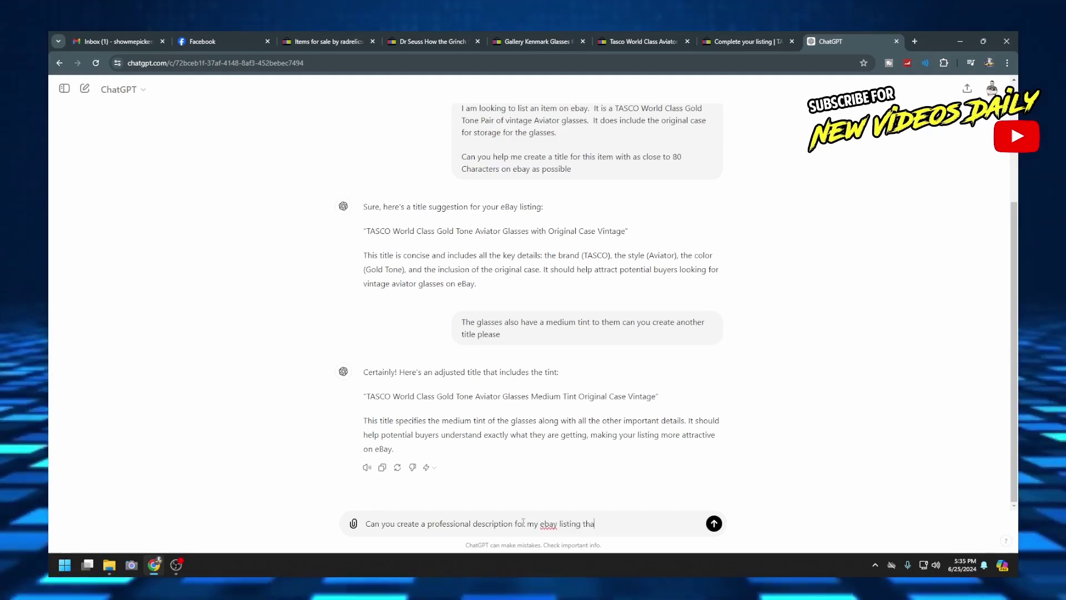
text(t will attrac)
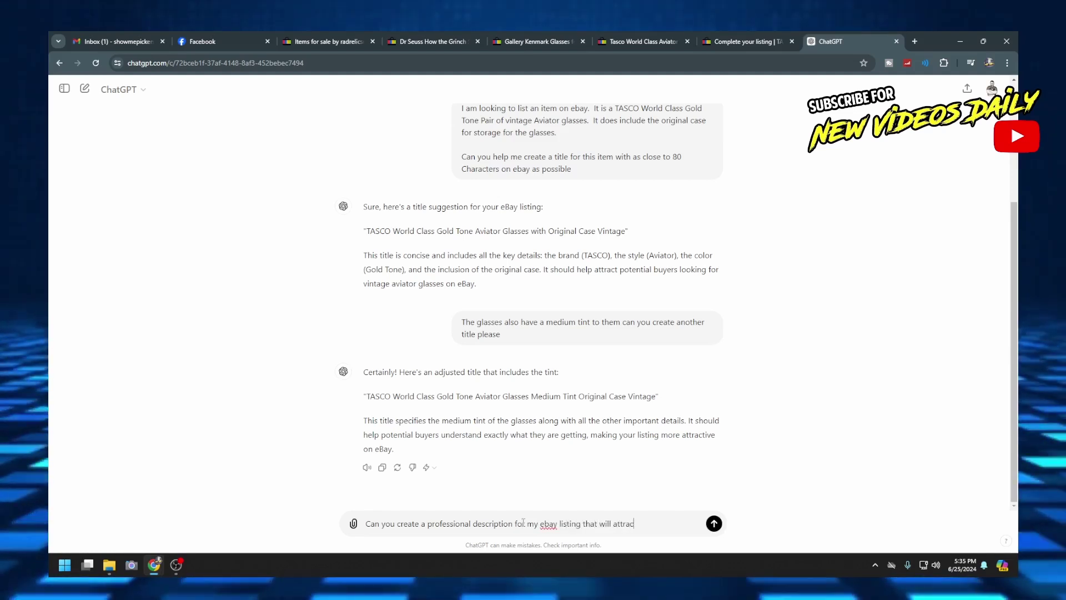
text(t buyers.)
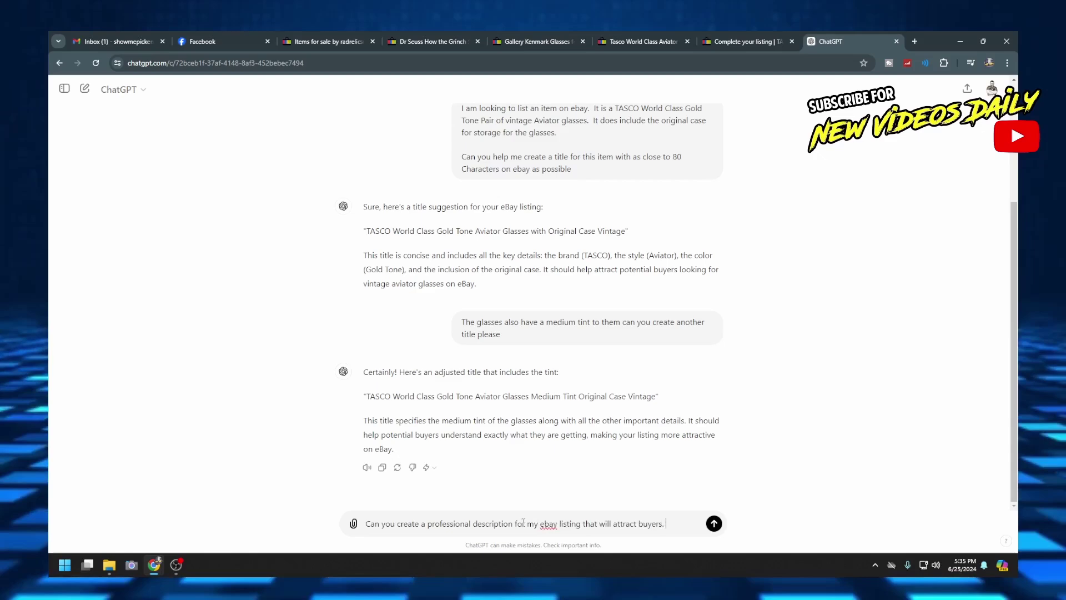
key(BackSpace)
key(BackSpace)
text(?  Thank)
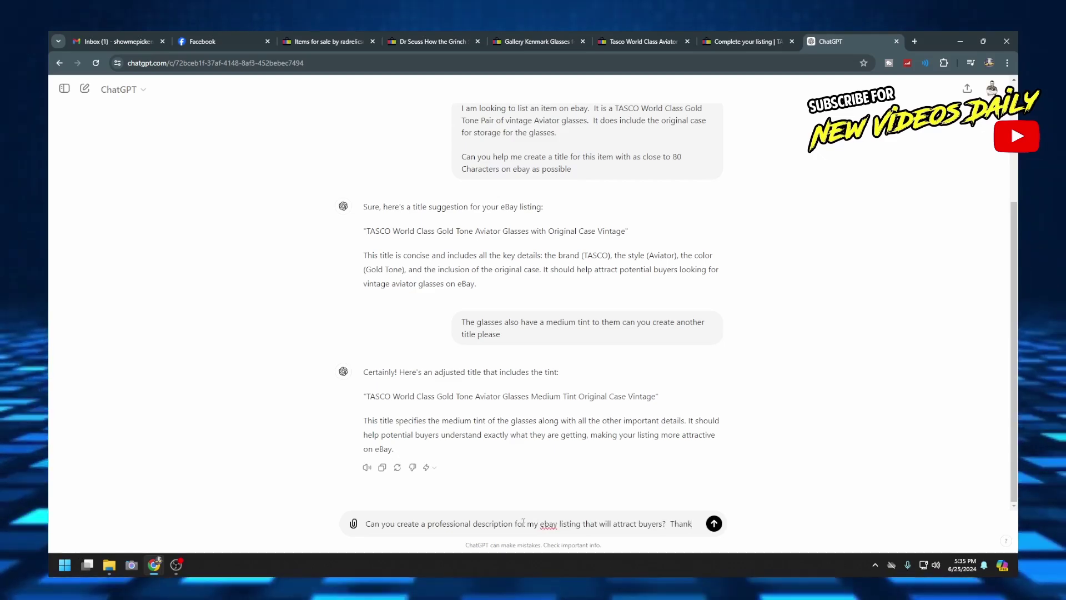
text( You!)
key(Return)
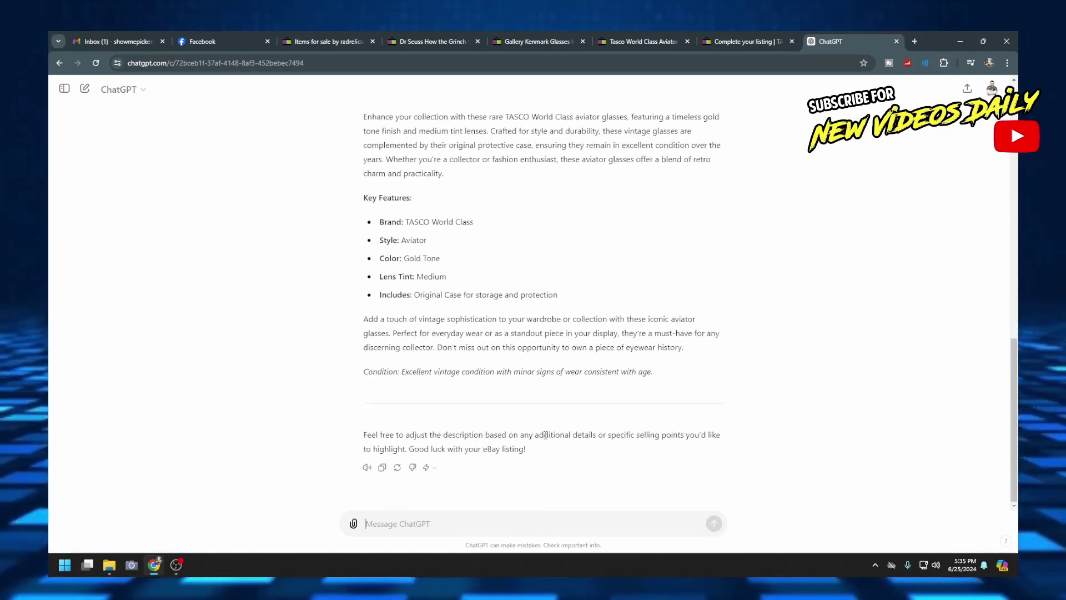
Step: Select ChatGPT's description from 'Enhance your collection' through the Condition line
scroll(538, 397, up, 2)
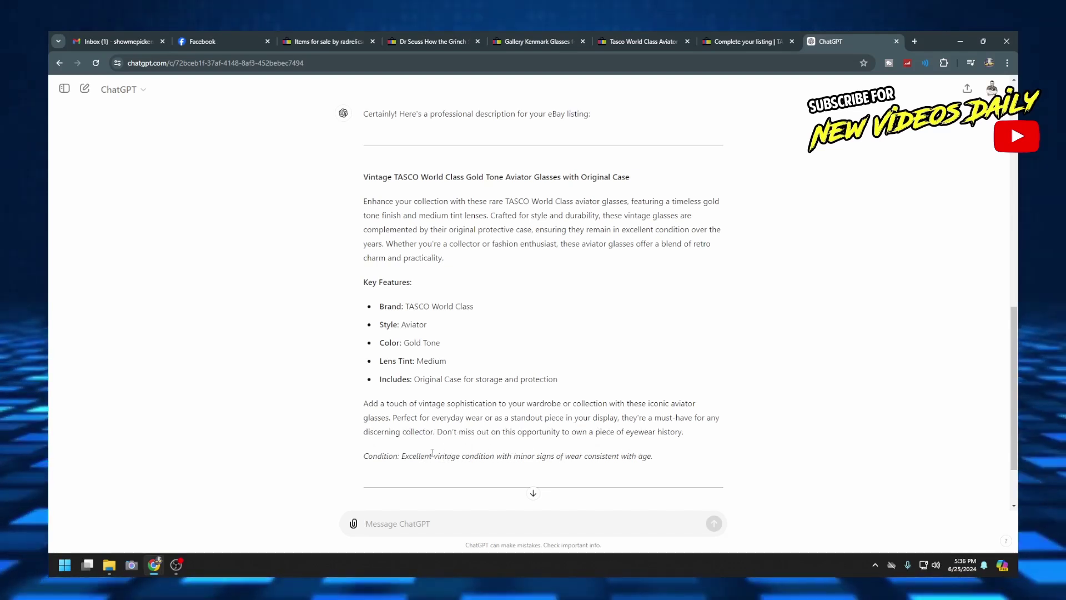
drag(432, 454, 402, 450)
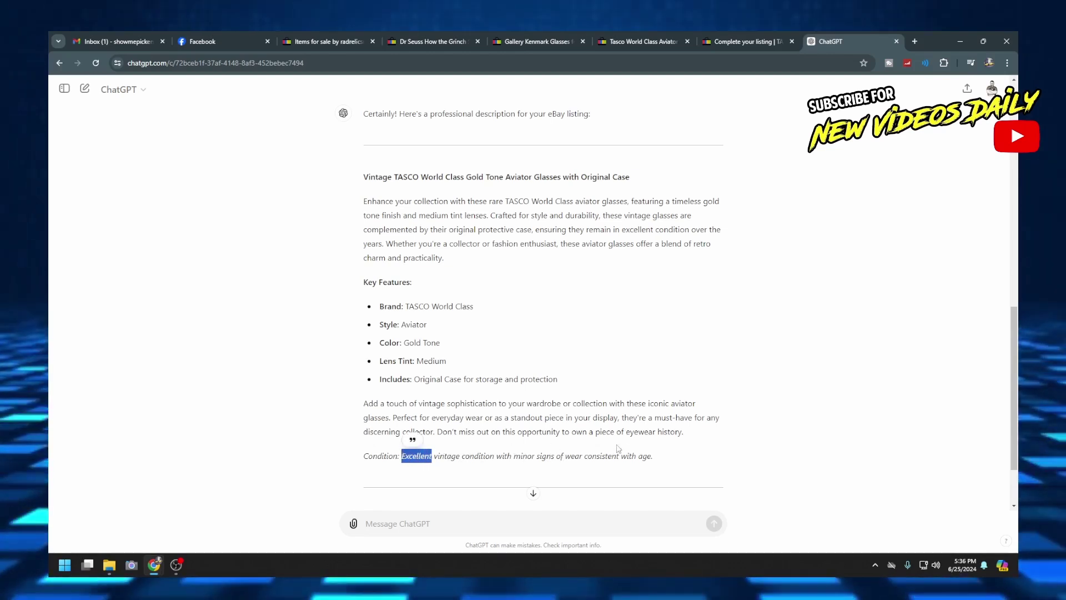
drag(653, 456, 362, 203)
key(ctrl+c)
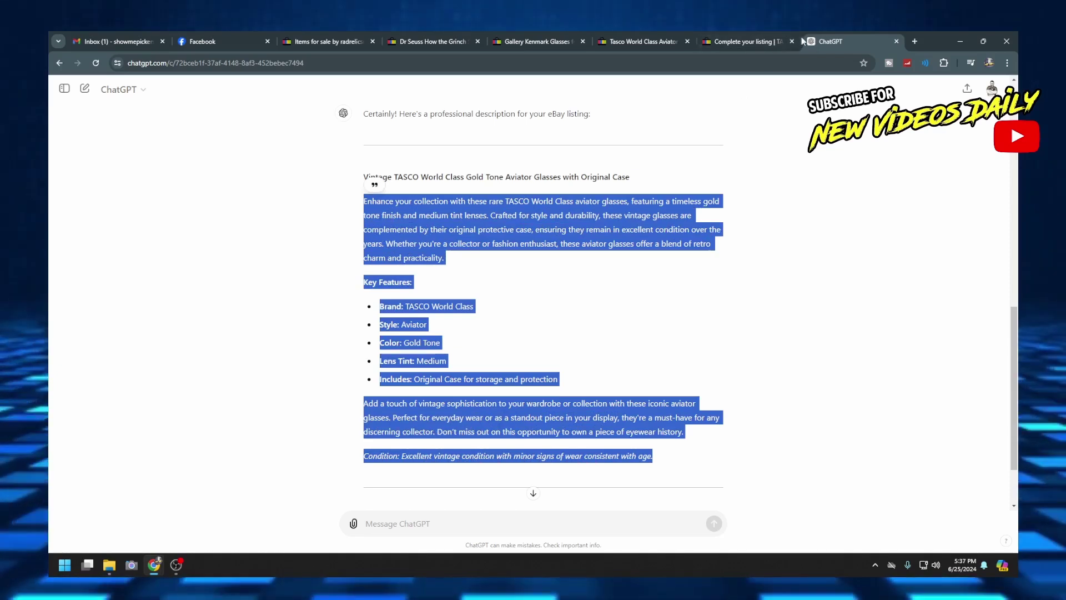
Step: Paste the ChatGPT description into the eBay listing's Description box
click(721, 41)
click(504, 352)
key(ctrl+v)
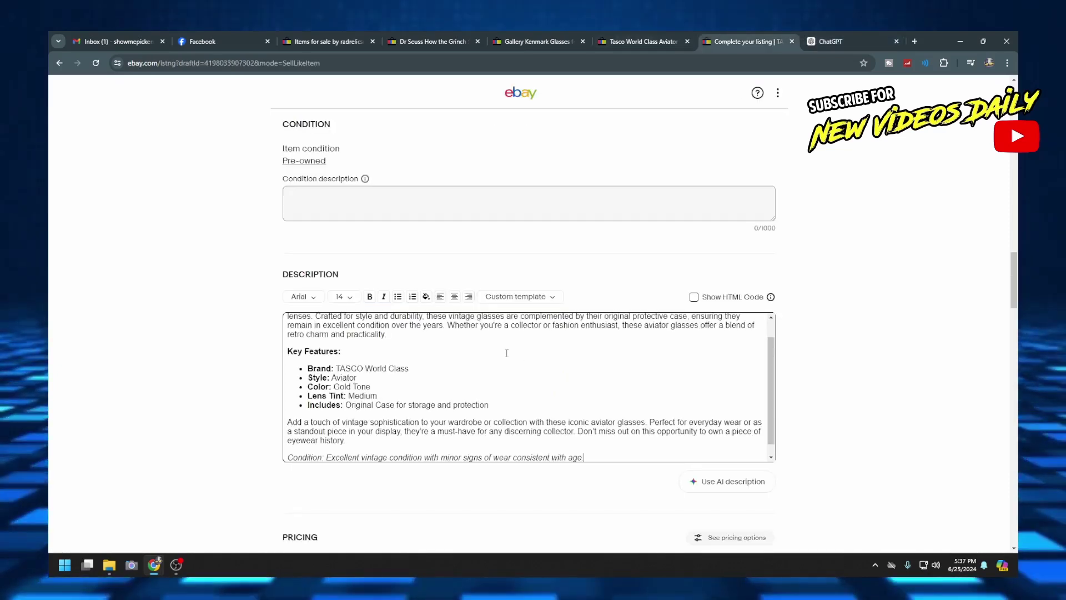
Step: Change 'Excellent' to 'Good' so the condition line reads 'Good vintage condition.'
scroll(508, 365, up, 1)
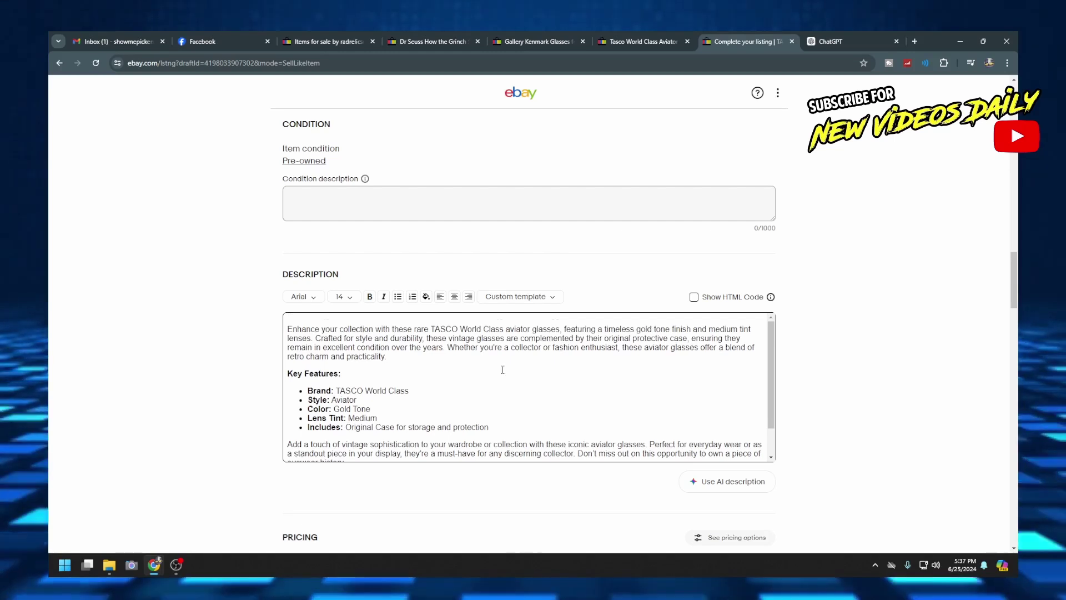
scroll(452, 383, down, 1)
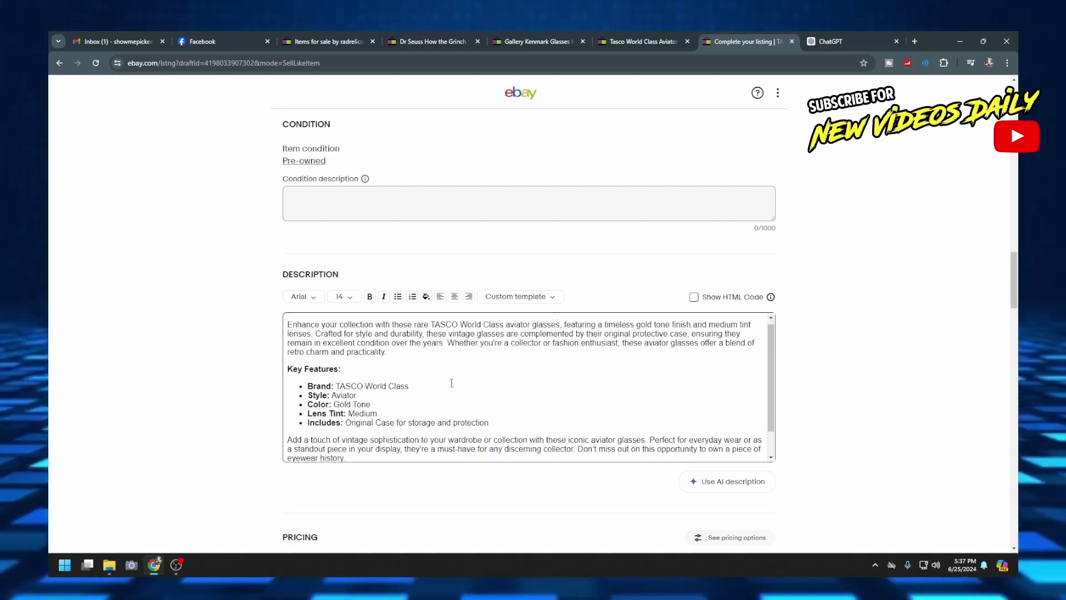
scroll(452, 382, down, 1)
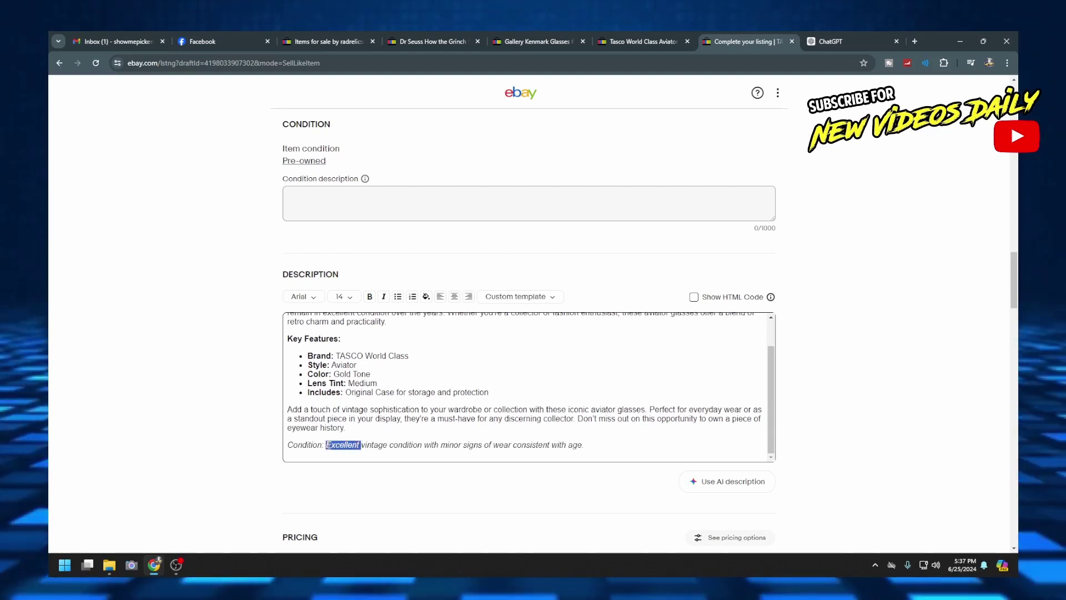
text(Good)
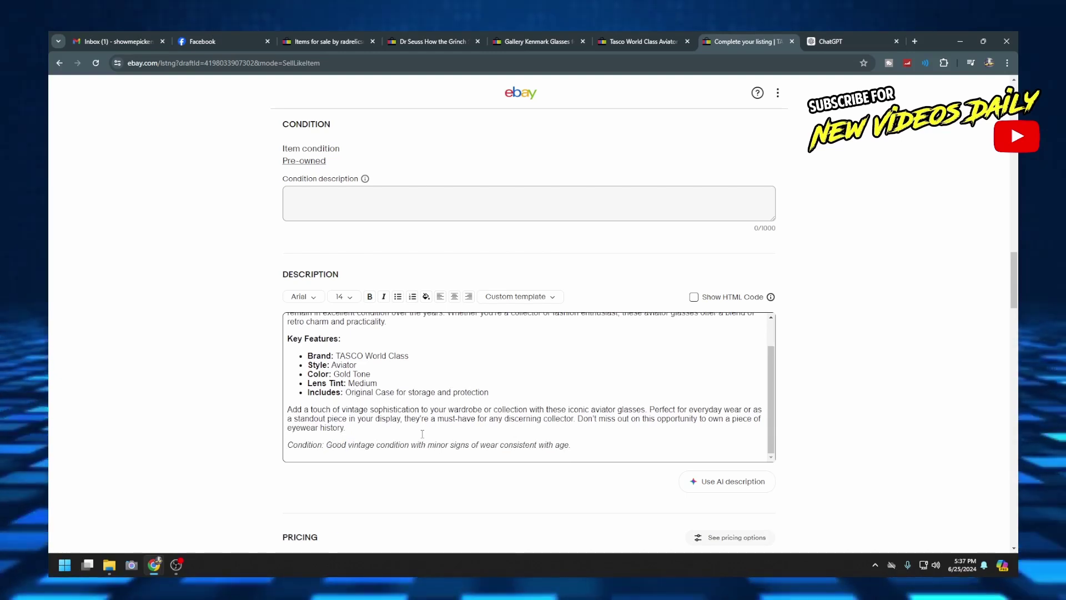
scroll(333, 361, up, 2)
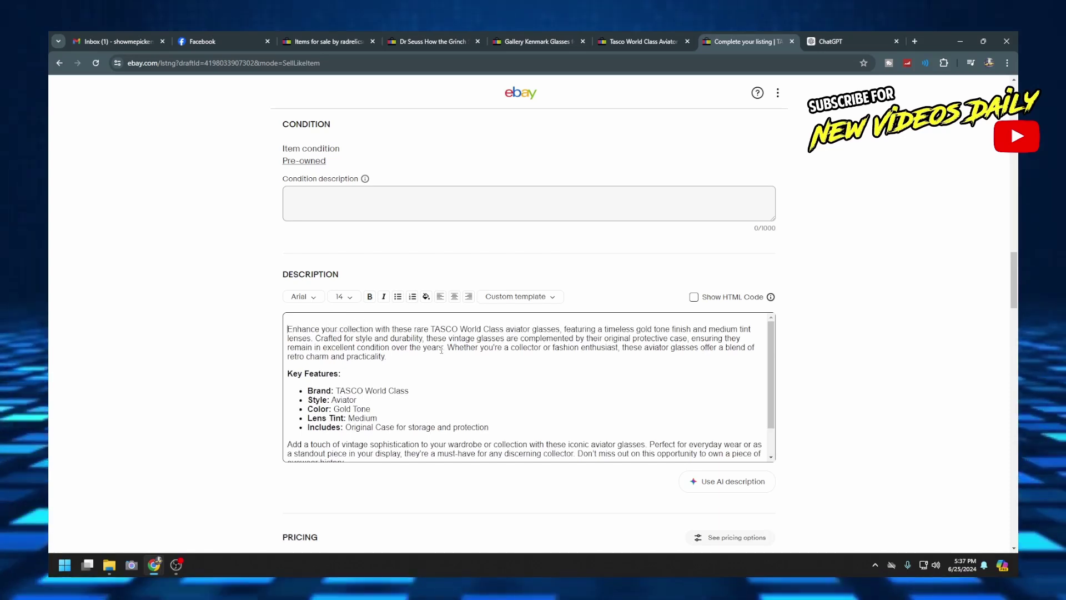
Step: Ask ChatGPT whether it knows any TASCO company history and what years these glasses were made
click(842, 35)
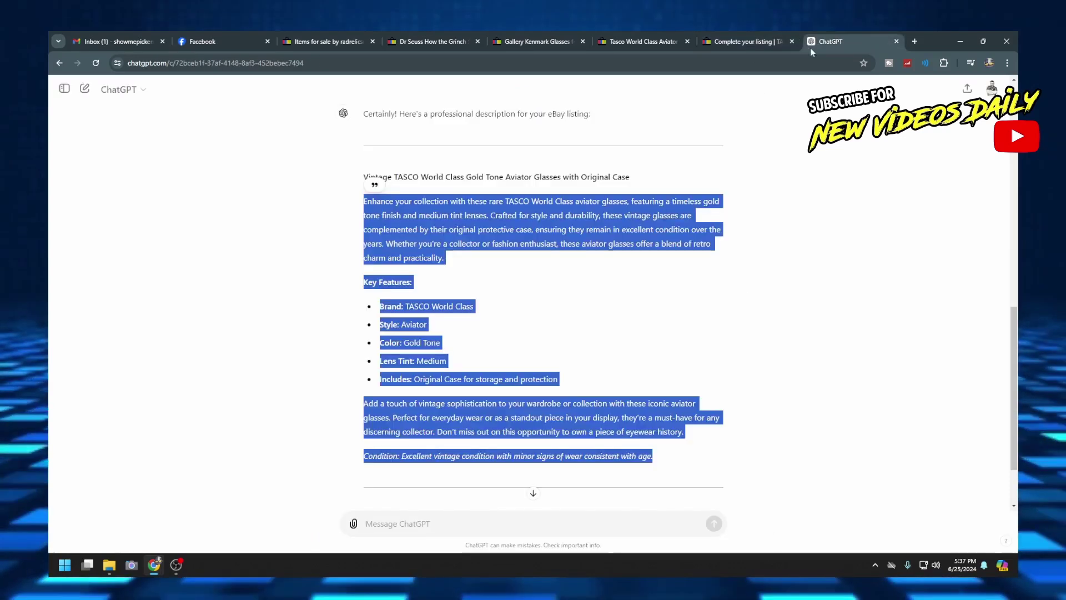
click(486, 529)
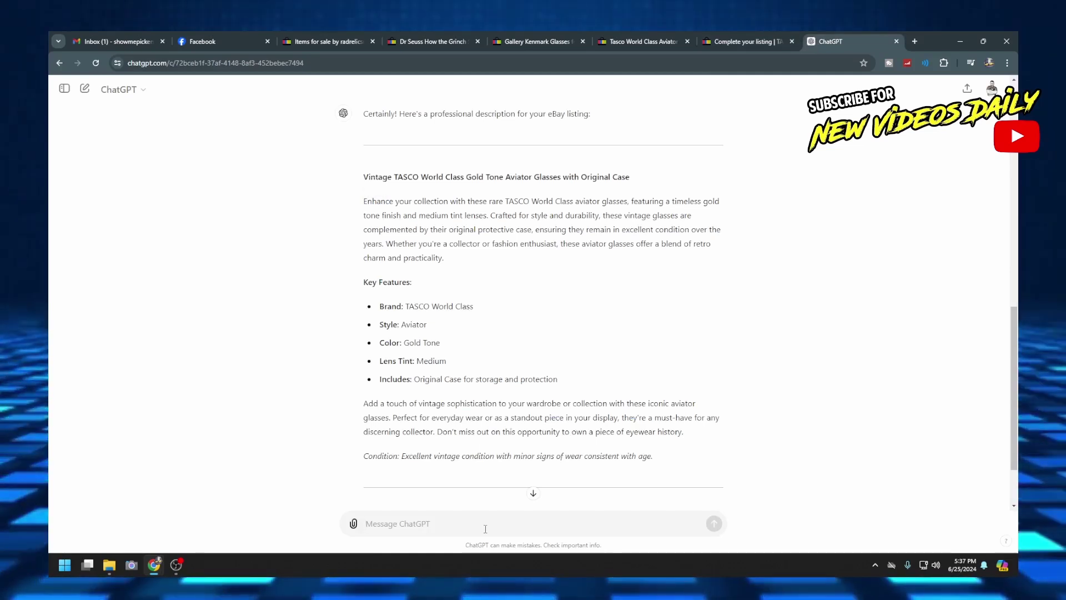
text(Do you kn)
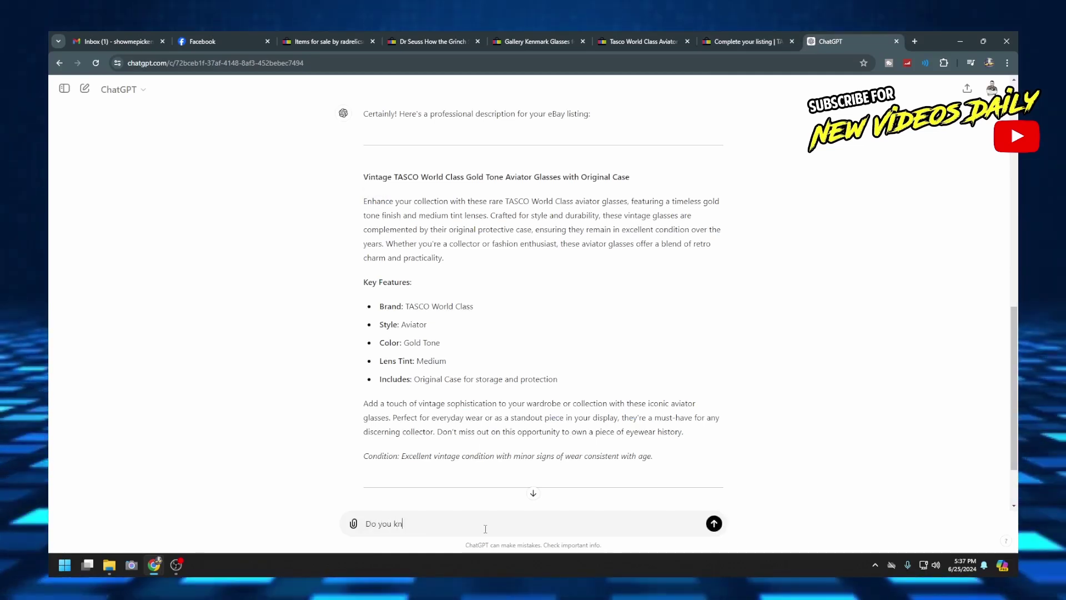
text(ow any history)
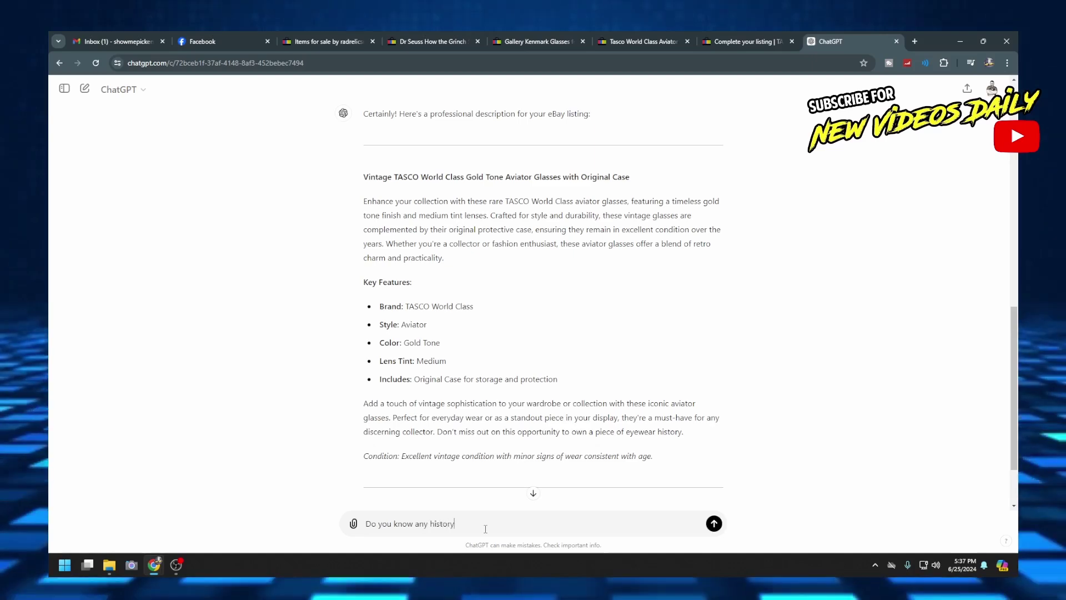
text( about the com)
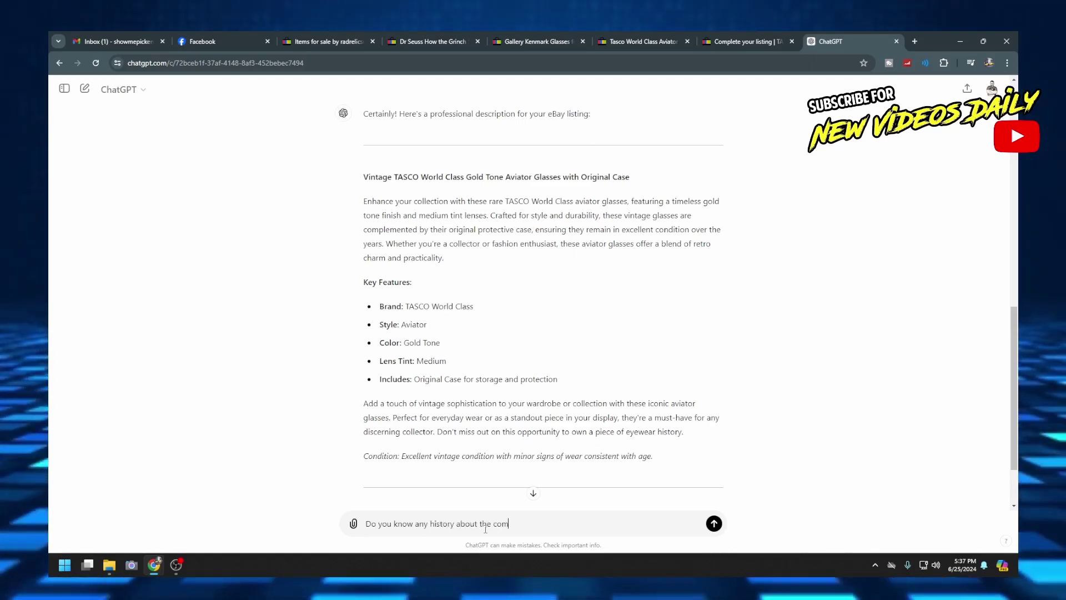
text(pam)
key(Return)
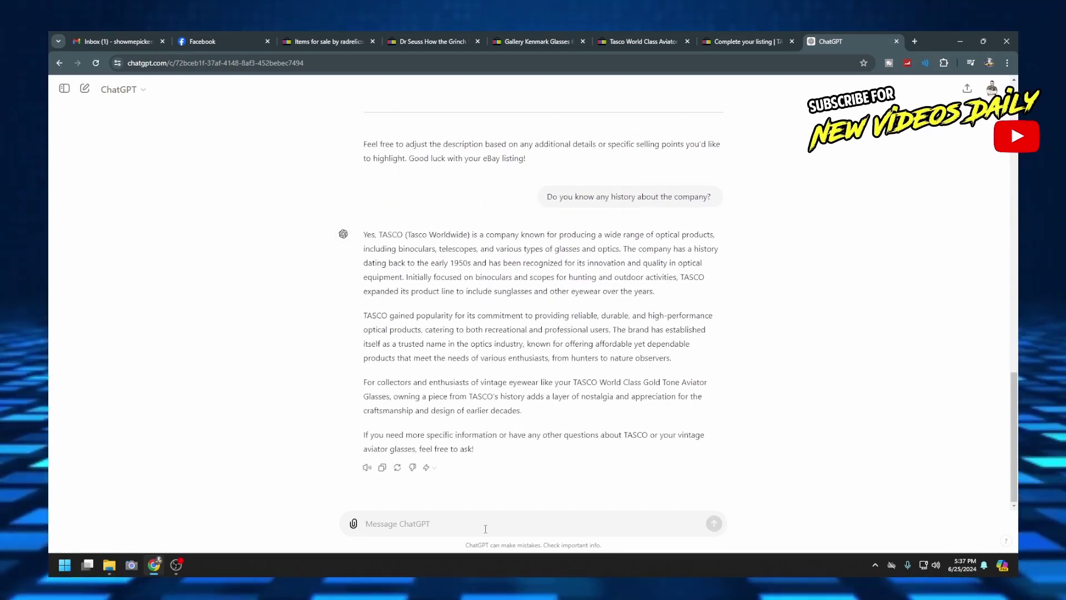
text(Do you know )
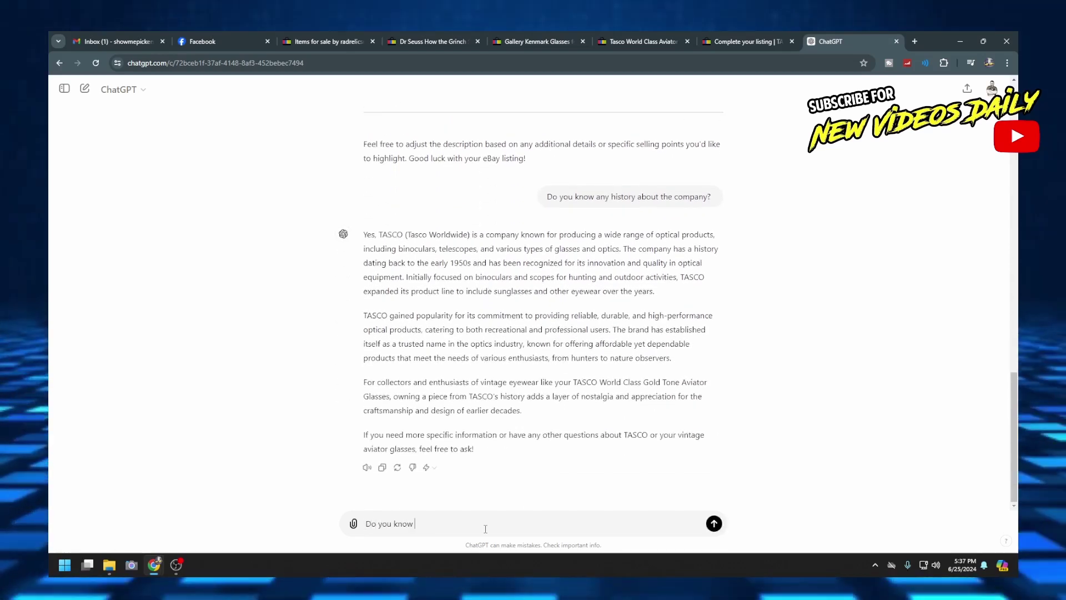
text(what years they)
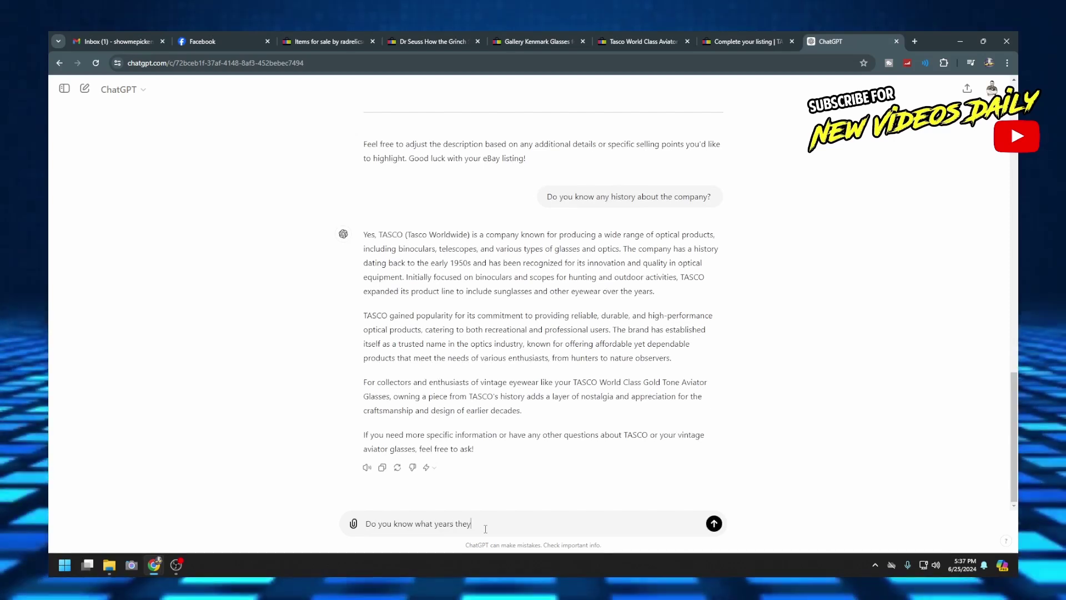
text( made these )
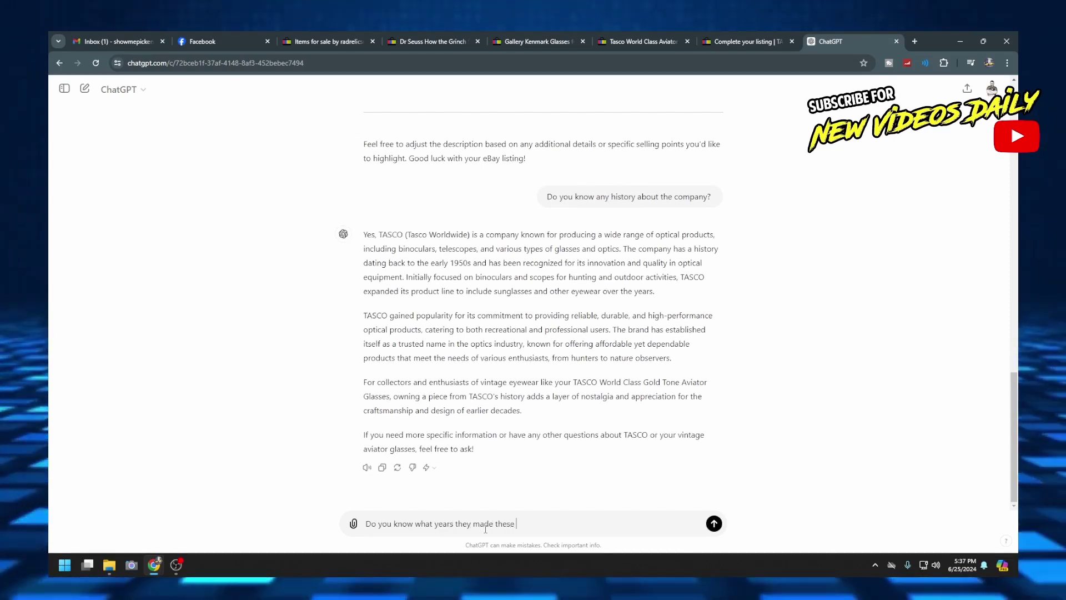
text(type of)
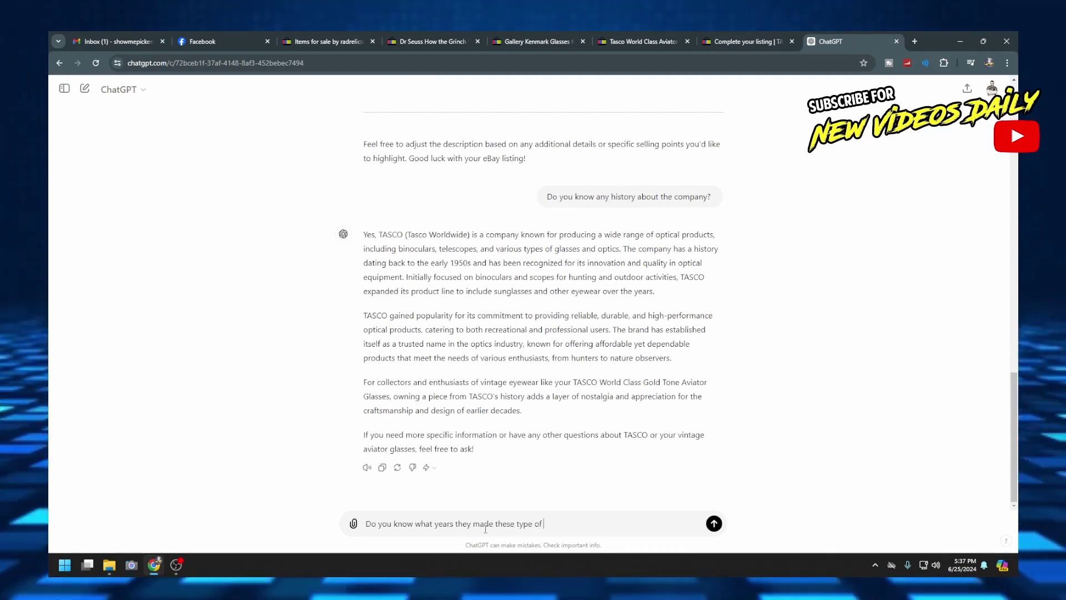
text( glasses)
key(Return)
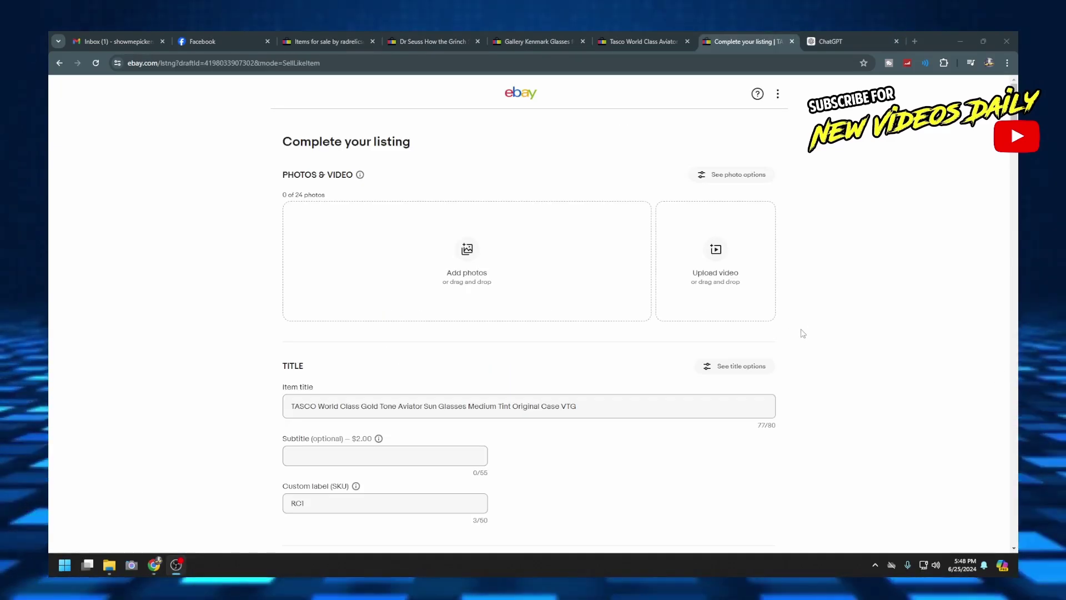
Step: Scroll to the bottom of the listing form and choose 'Save for later' to store it as a draft
scroll(556, 389, down, 8)
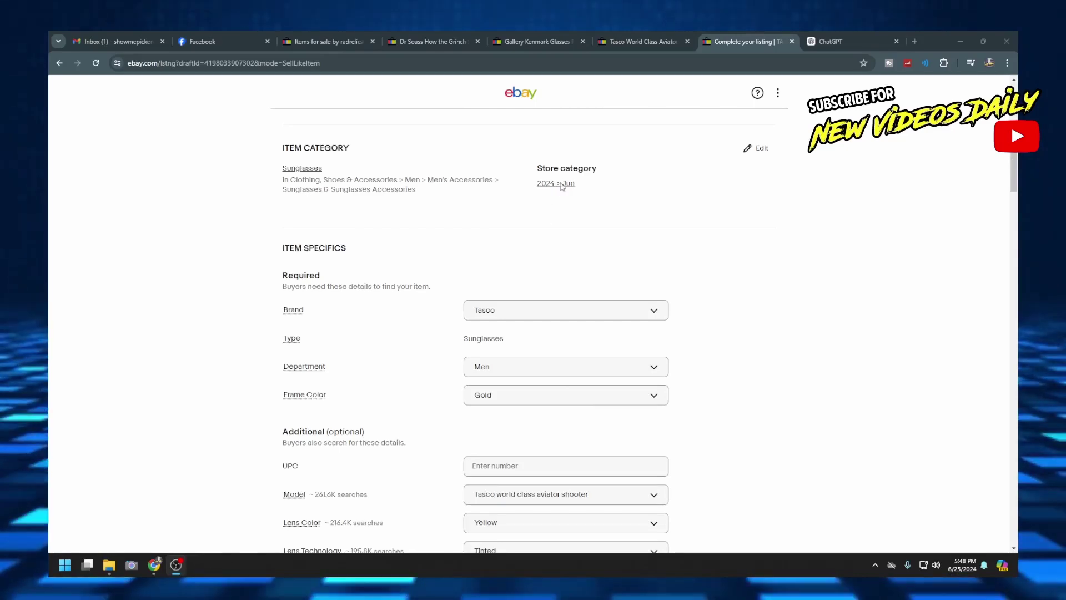
scroll(564, 294, down, 10)
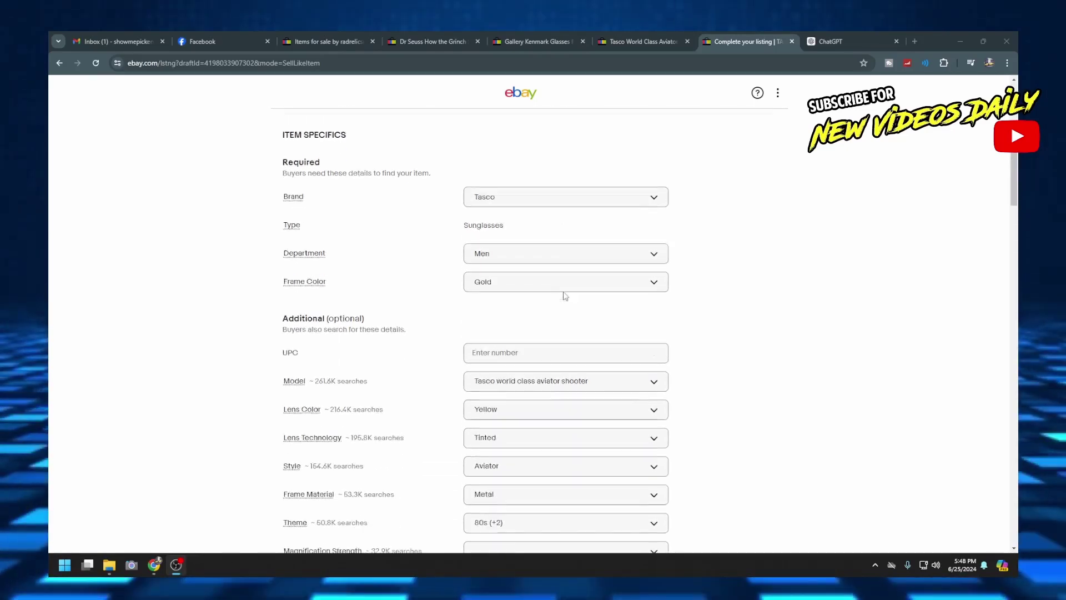
scroll(564, 298, down, 8)
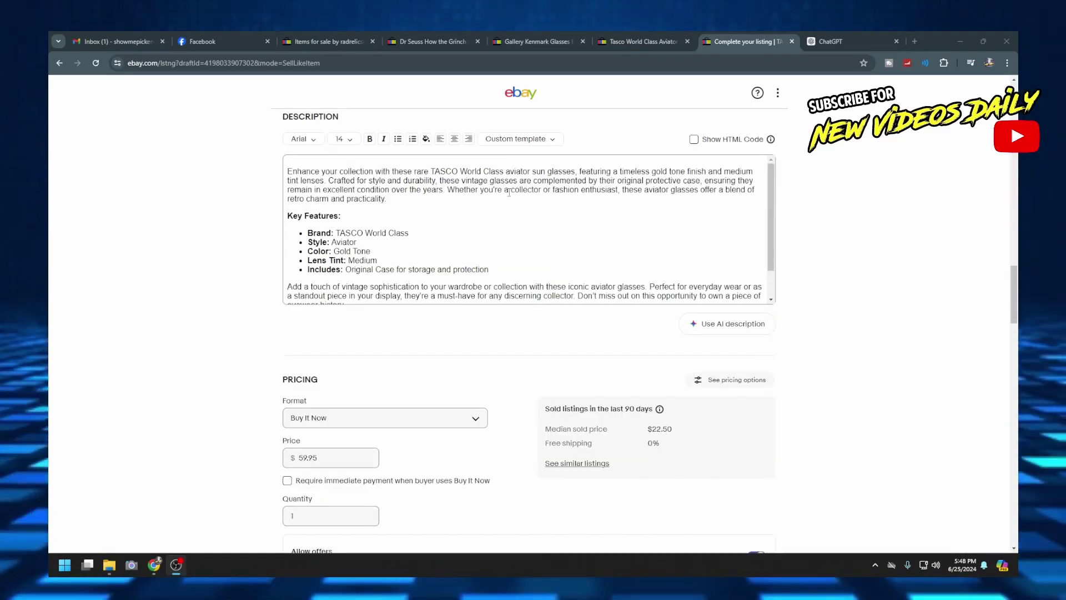
scroll(570, 218, down, 3)
scroll(417, 359, down, 2)
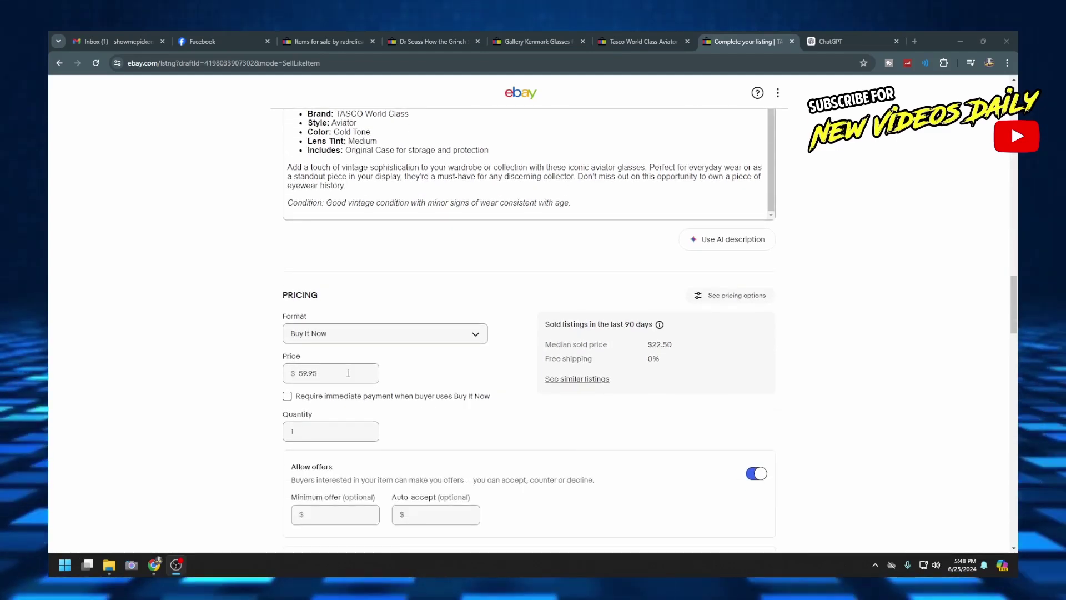
scroll(349, 373, down, 10)
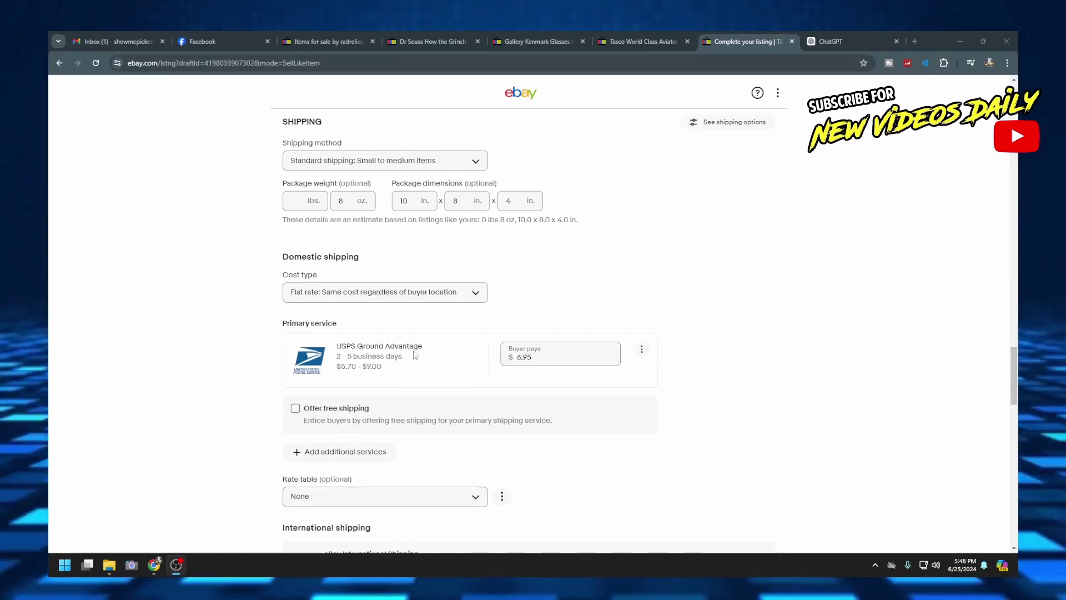
scroll(451, 378, down, 4)
scroll(451, 379, down, 20)
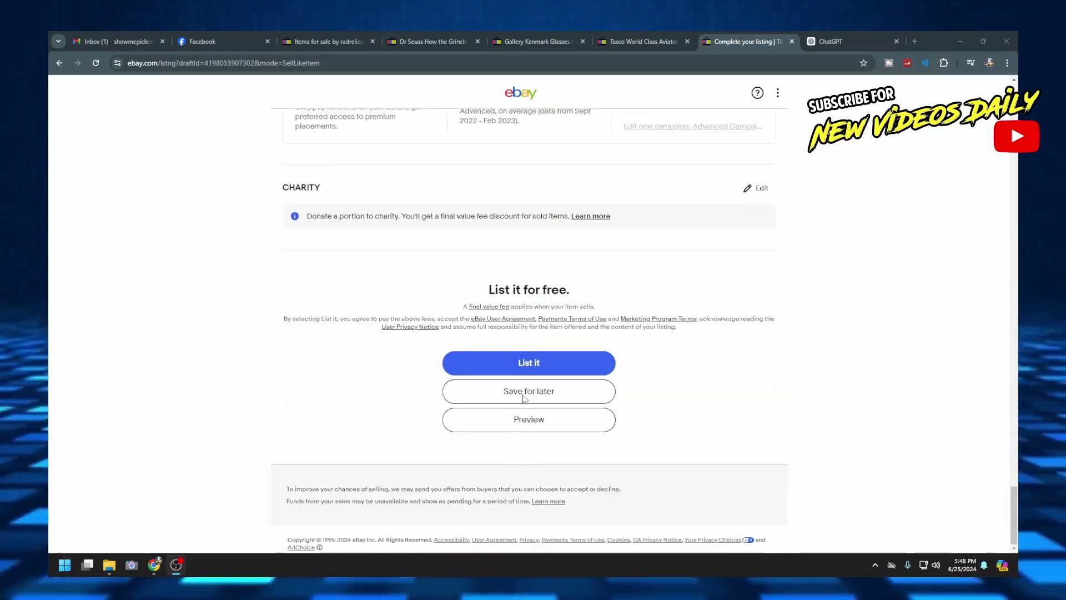
click(522, 395)
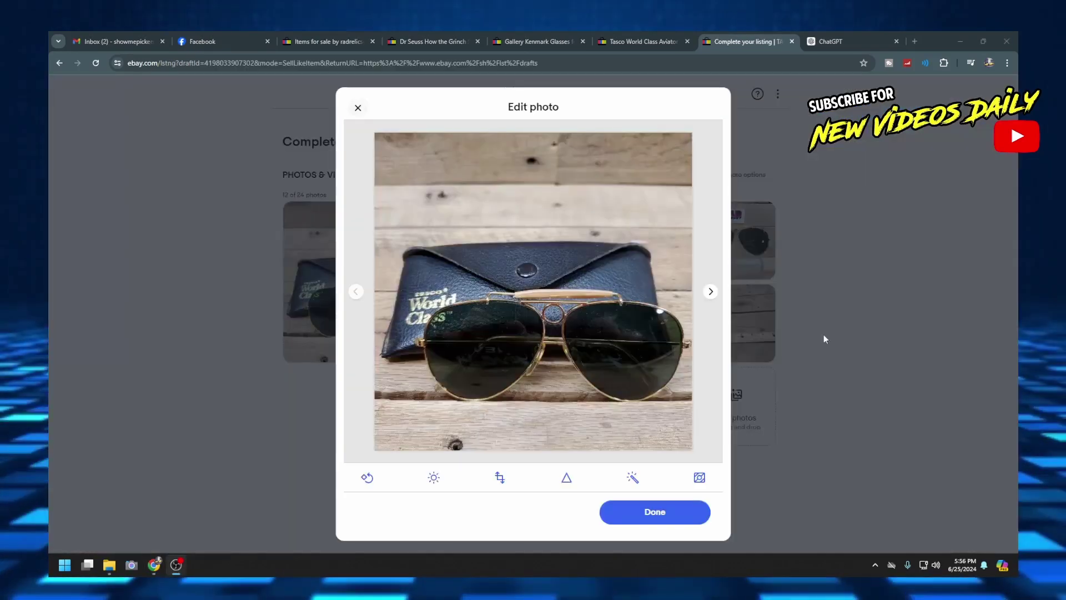
Step: View each of the 12 photos in turn, through the ruler shots to the glasses-in-case photo, then finish with Done
click(710, 291)
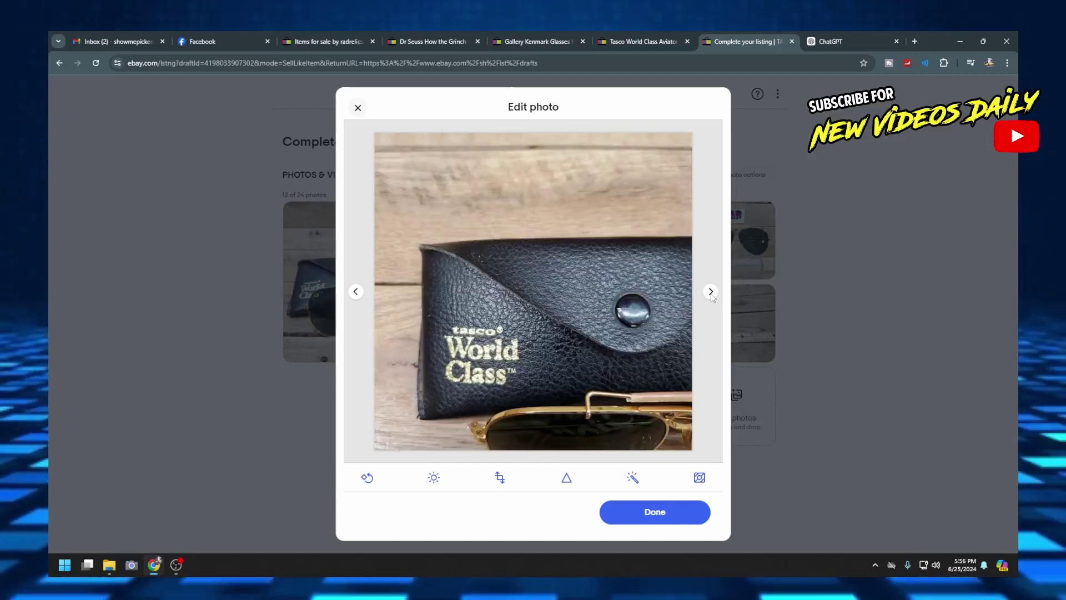
click(711, 291)
click(710, 291)
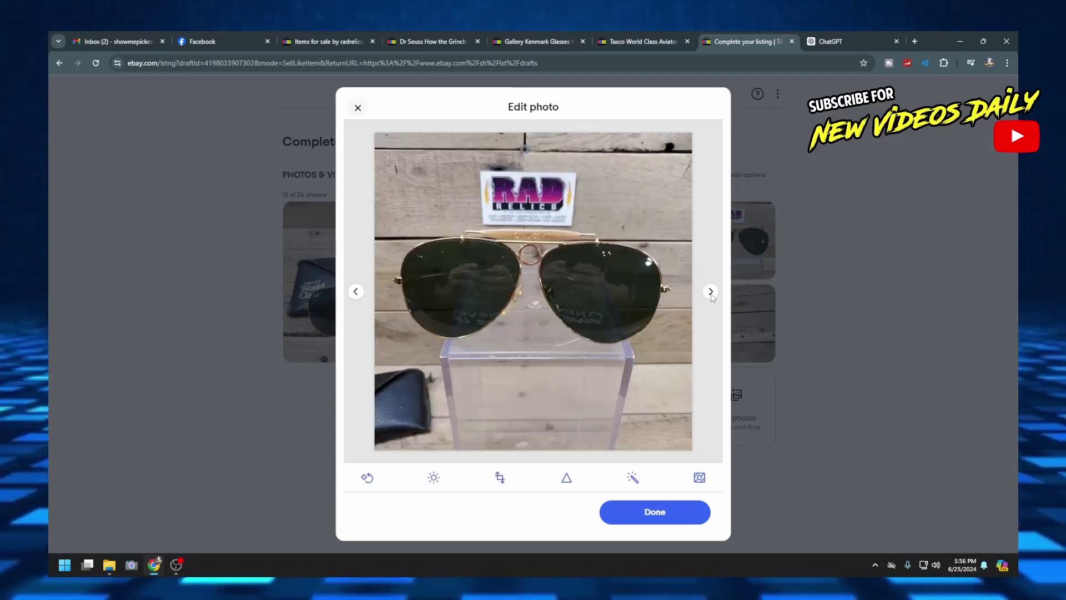
click(710, 291)
click(711, 290)
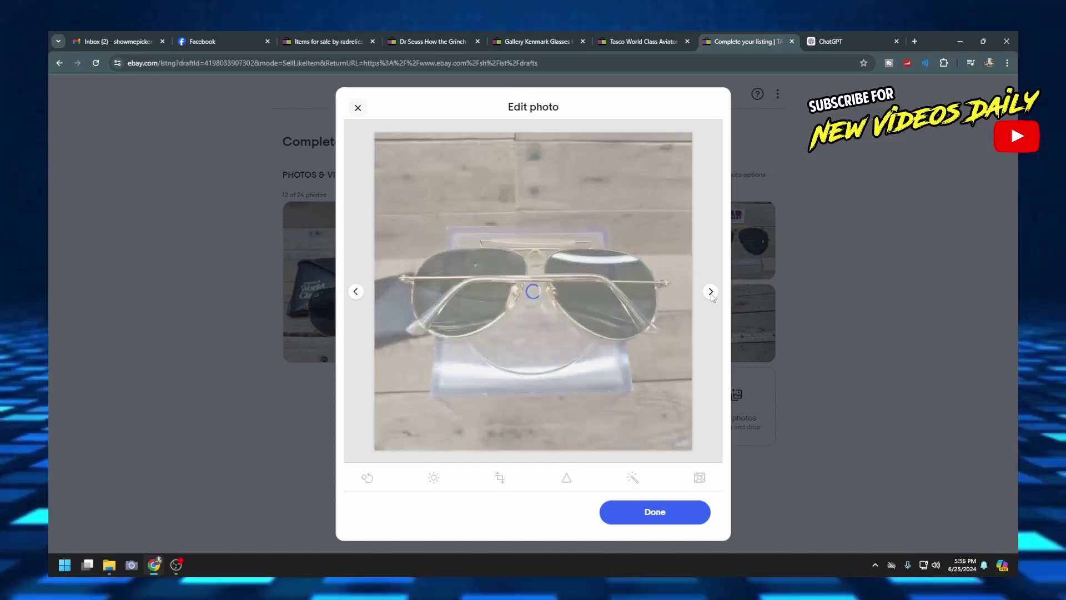
click(711, 291)
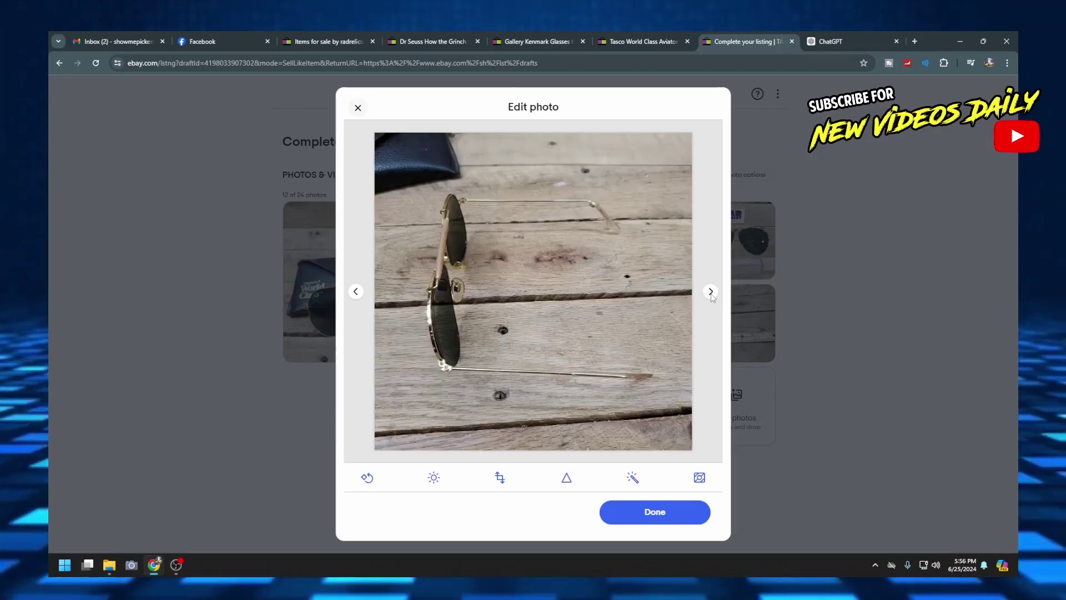
click(711, 291)
click(711, 291)
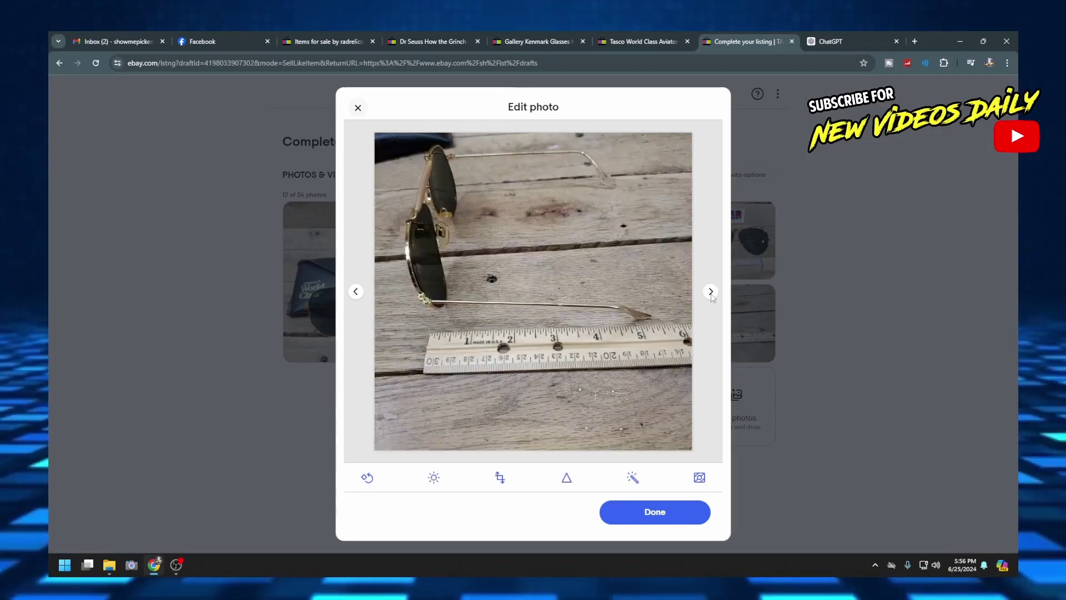
click(711, 291)
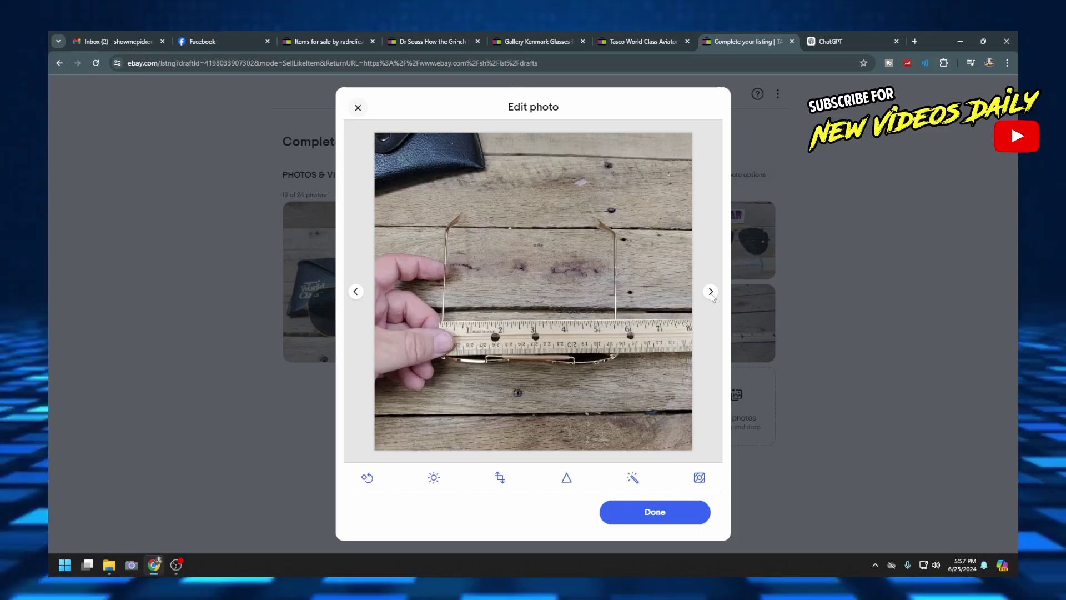
click(711, 292)
click(710, 292)
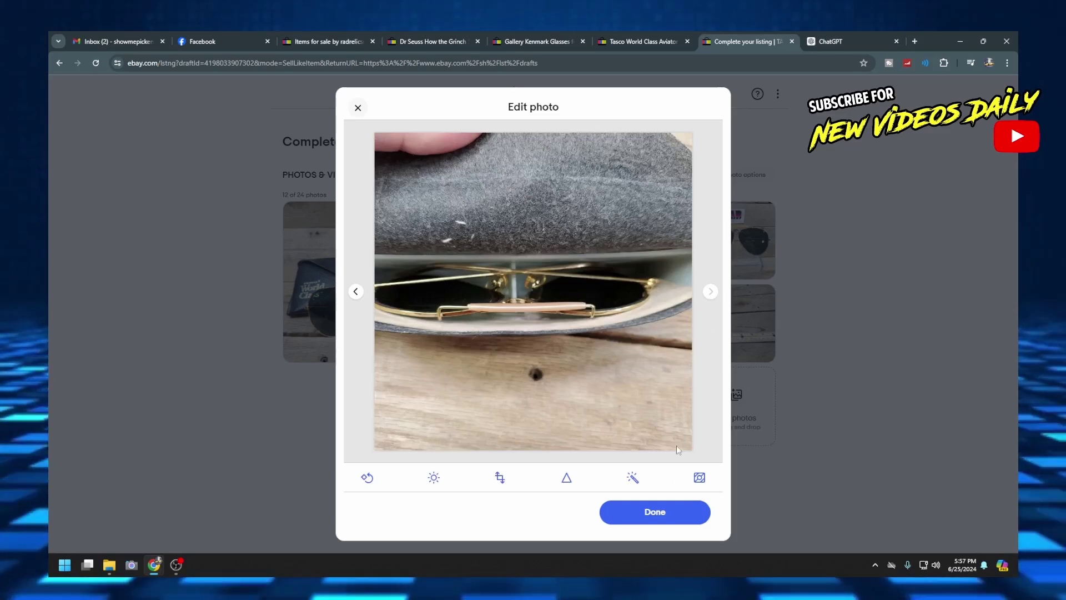
click(669, 510)
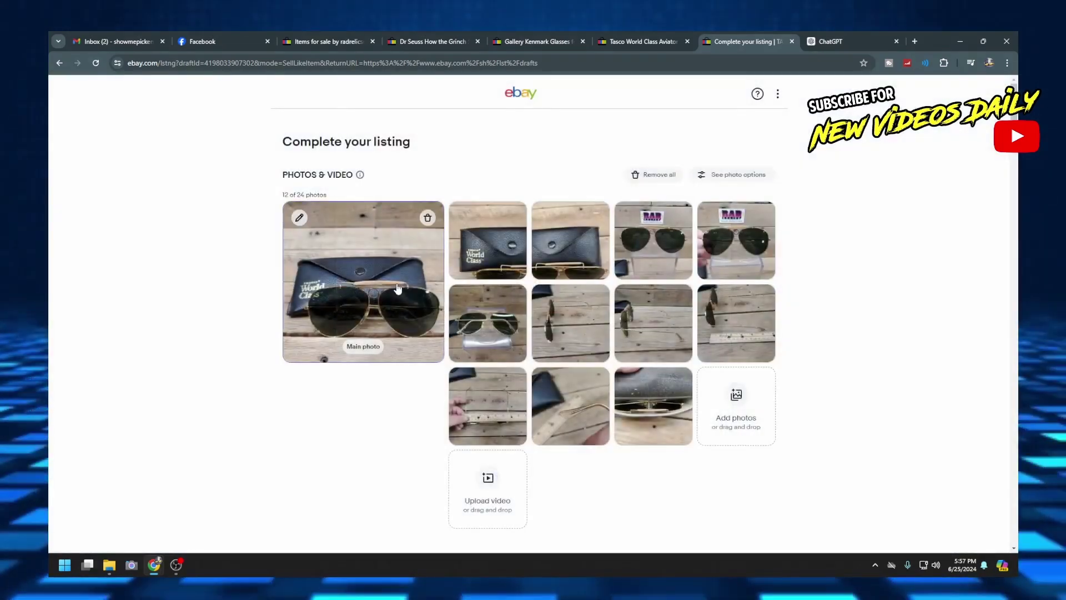